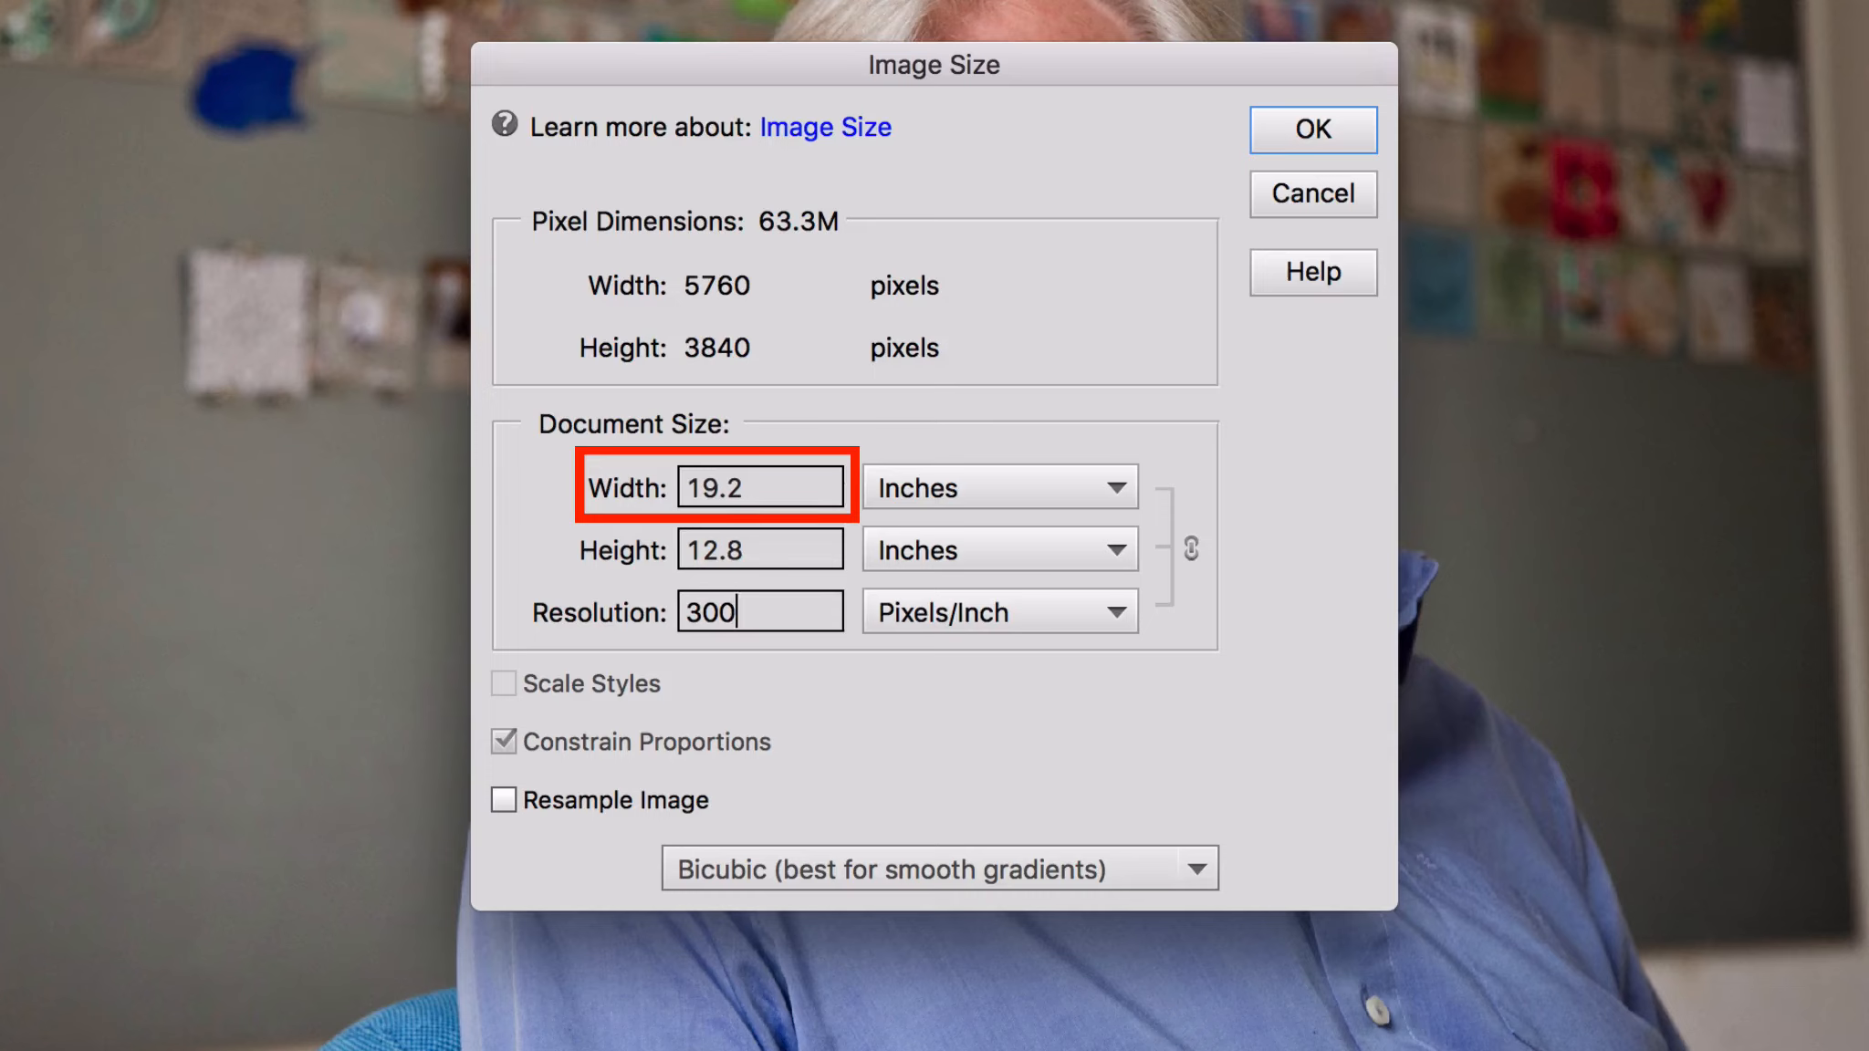
Step: Apply the 300 pixels/inch image size without resampling and duplicate the Background layer
left_click(1300, 127)
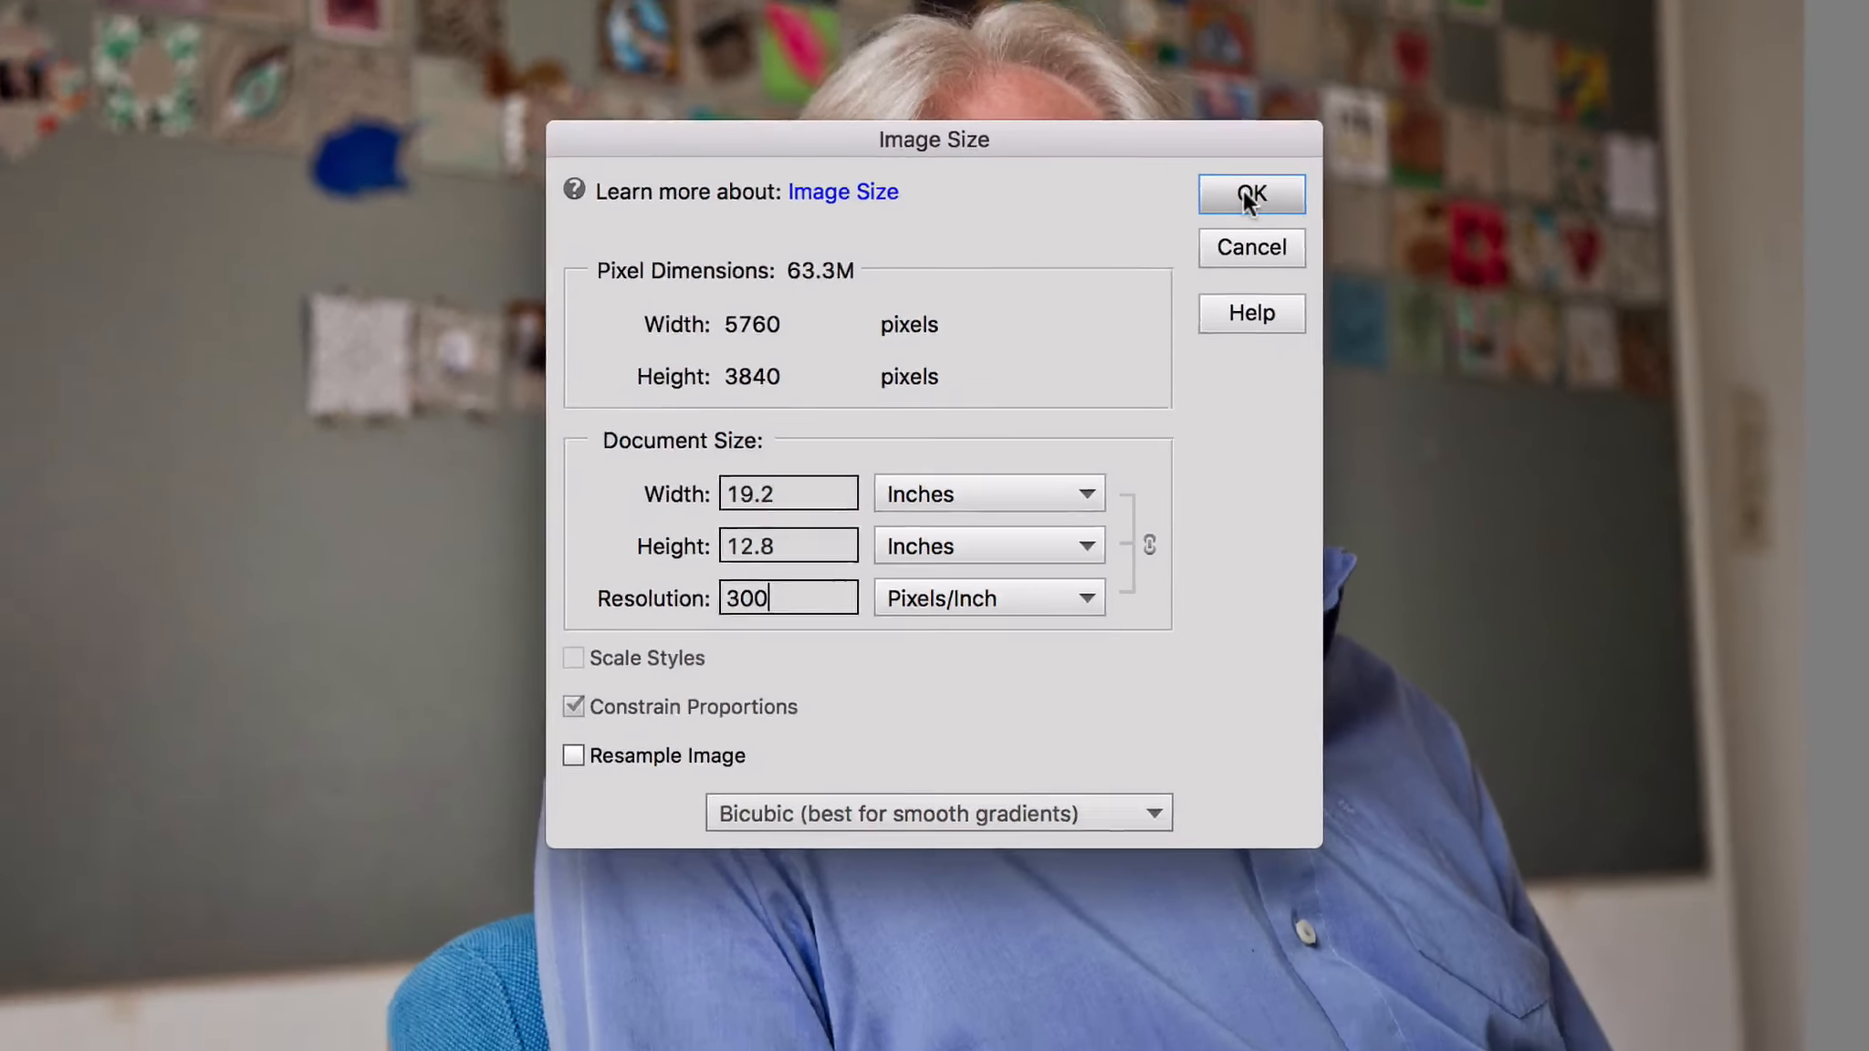
left_click(1305, 130)
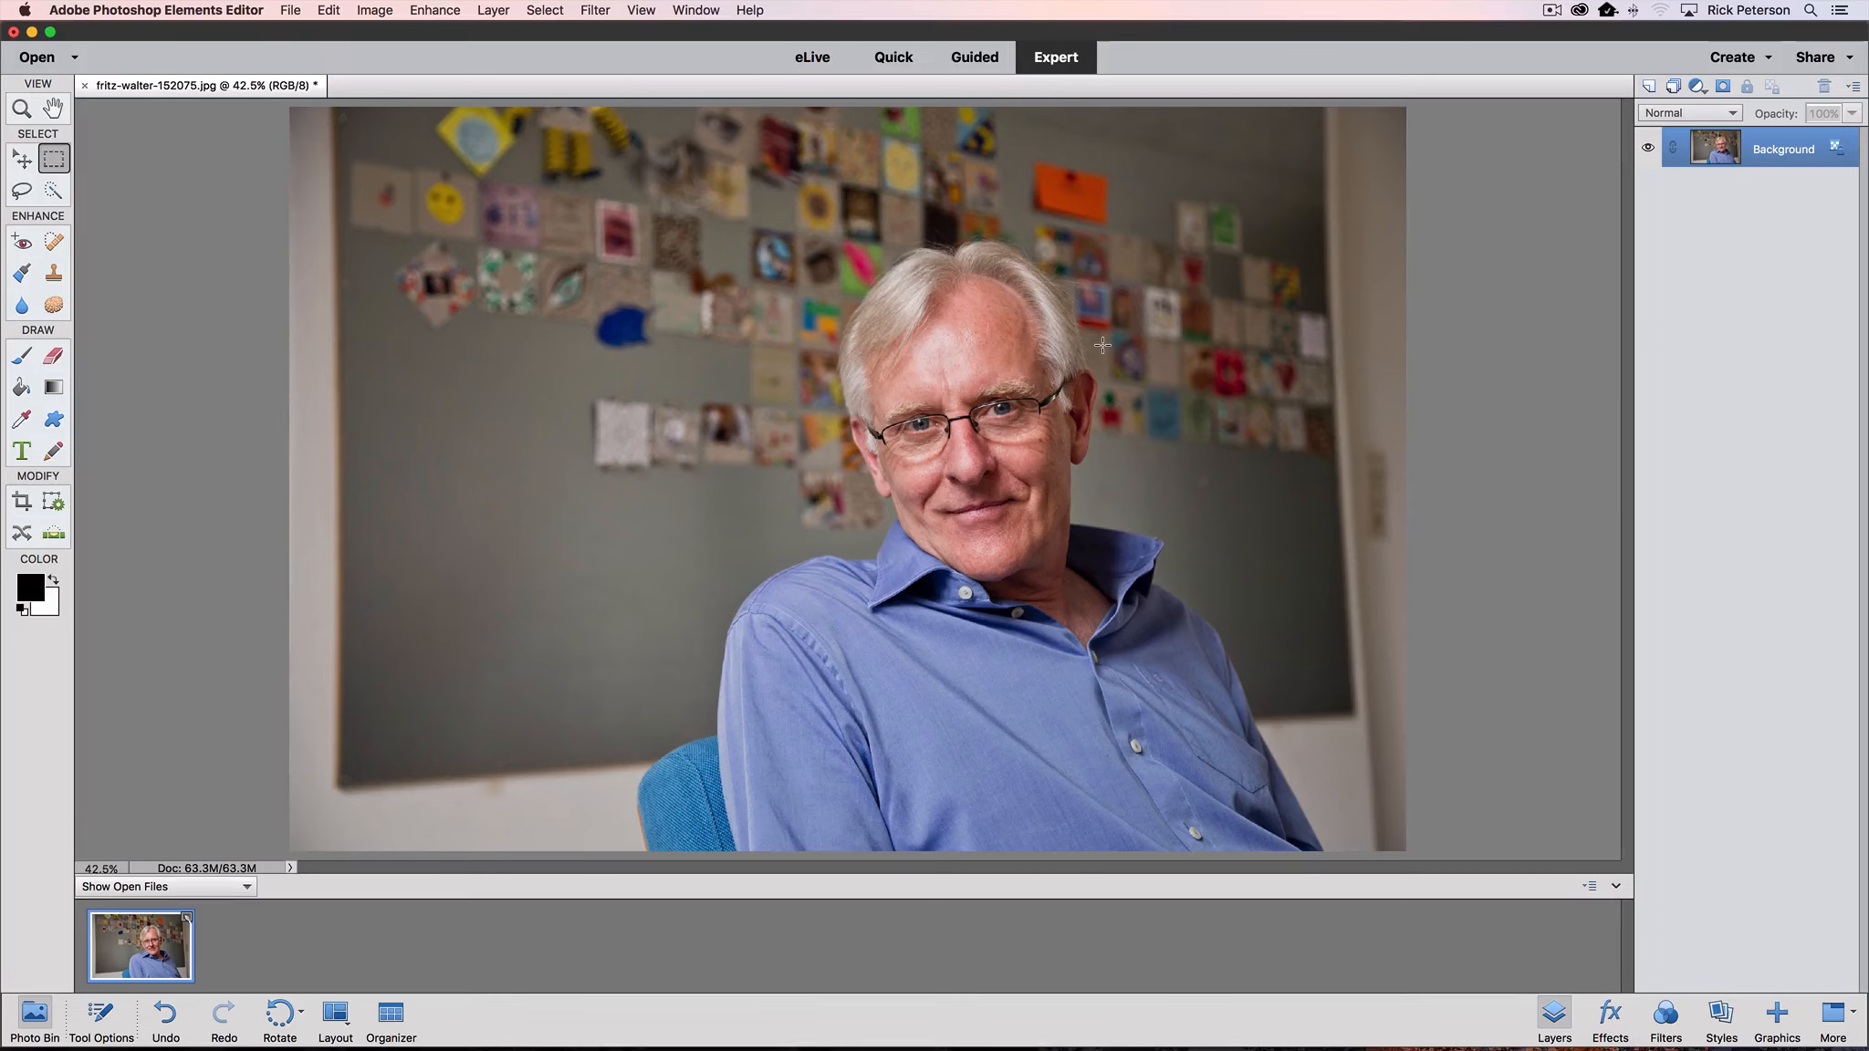
key("super")
key("super+j")
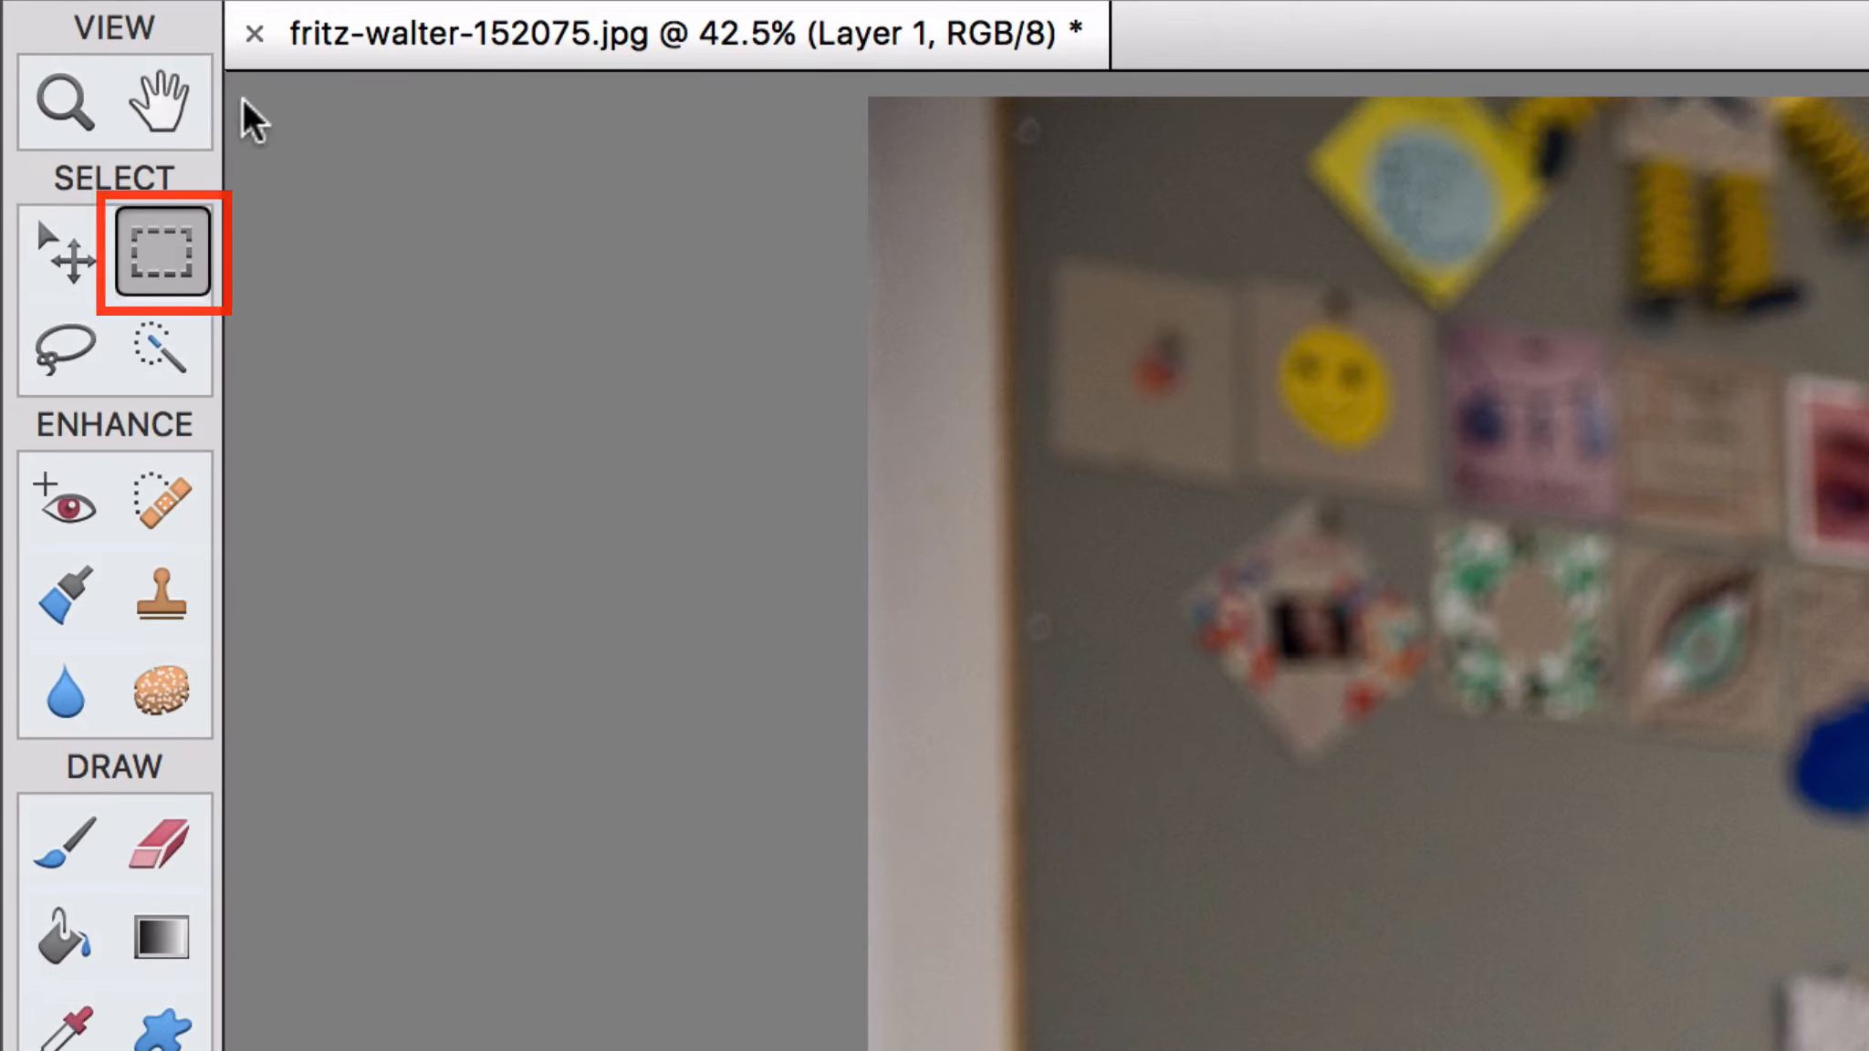
Step: Draw an elliptical marquee selection about 5.7 in wide around the man's head and collar, and center it on his head
left_click(171, 102)
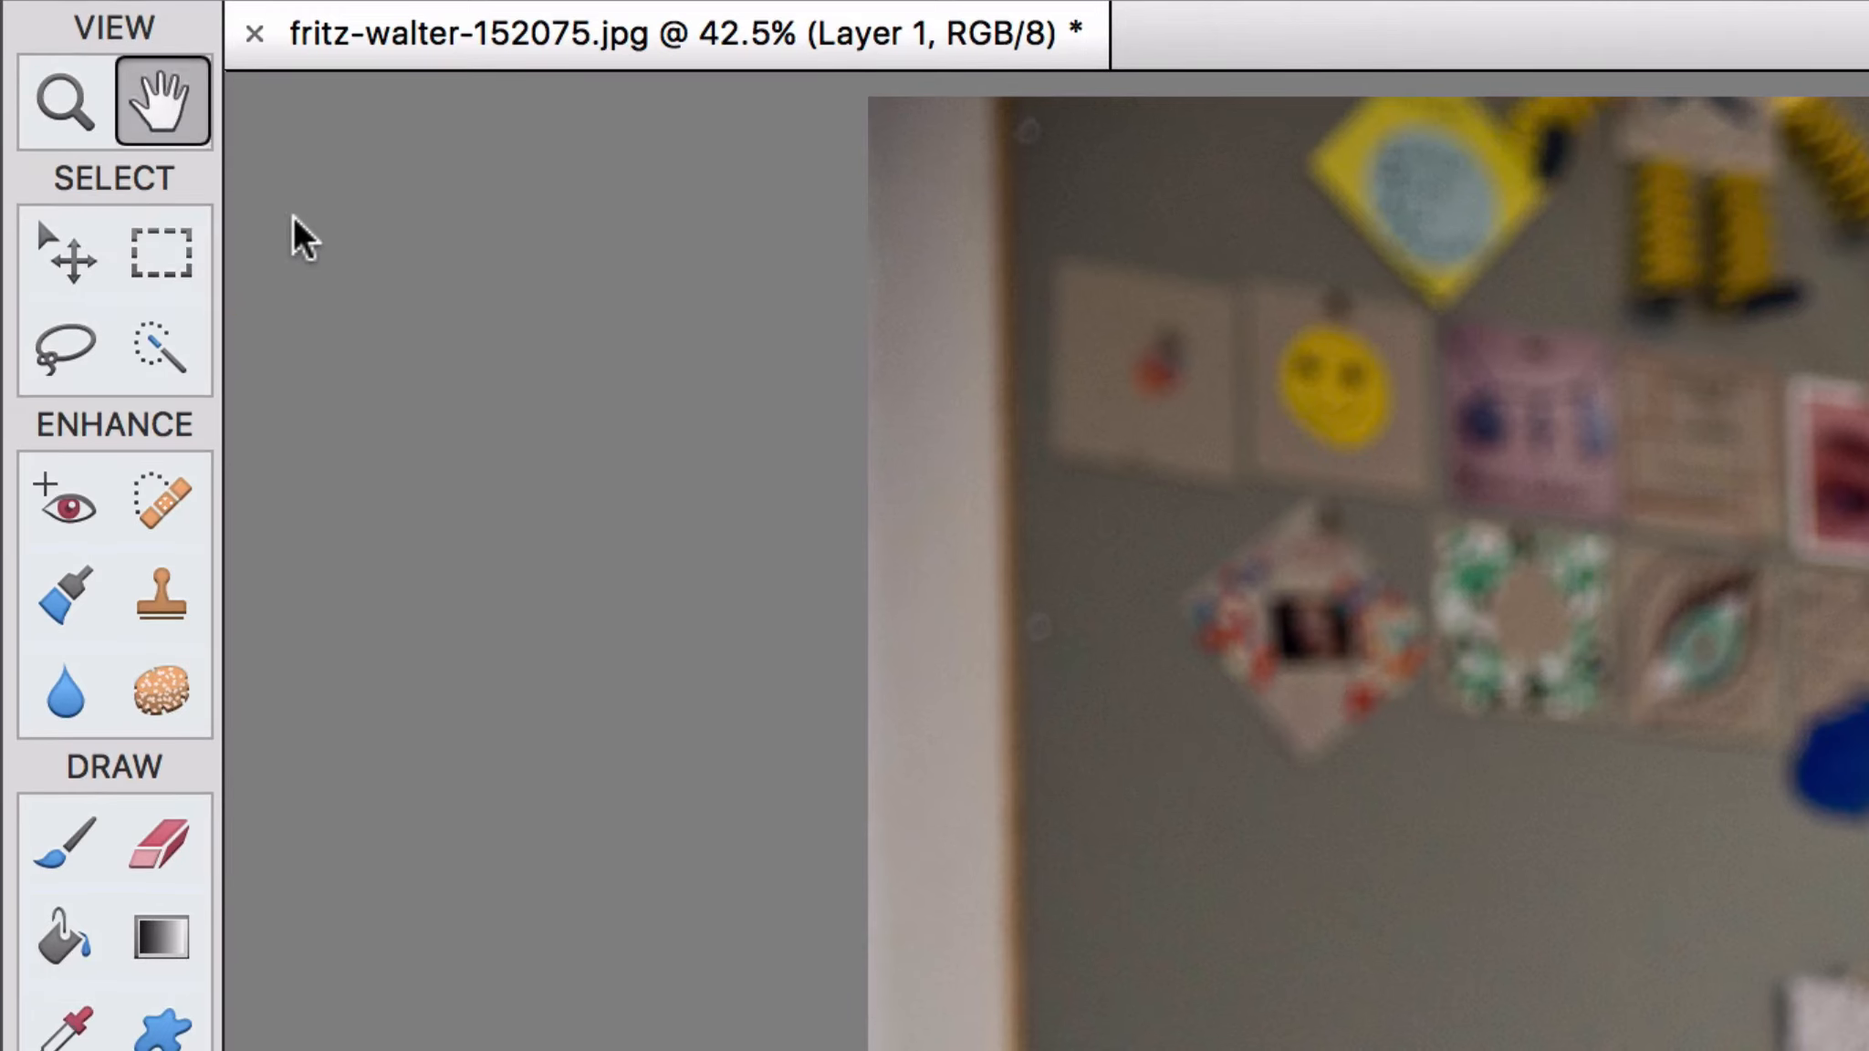
left_click(161, 265)
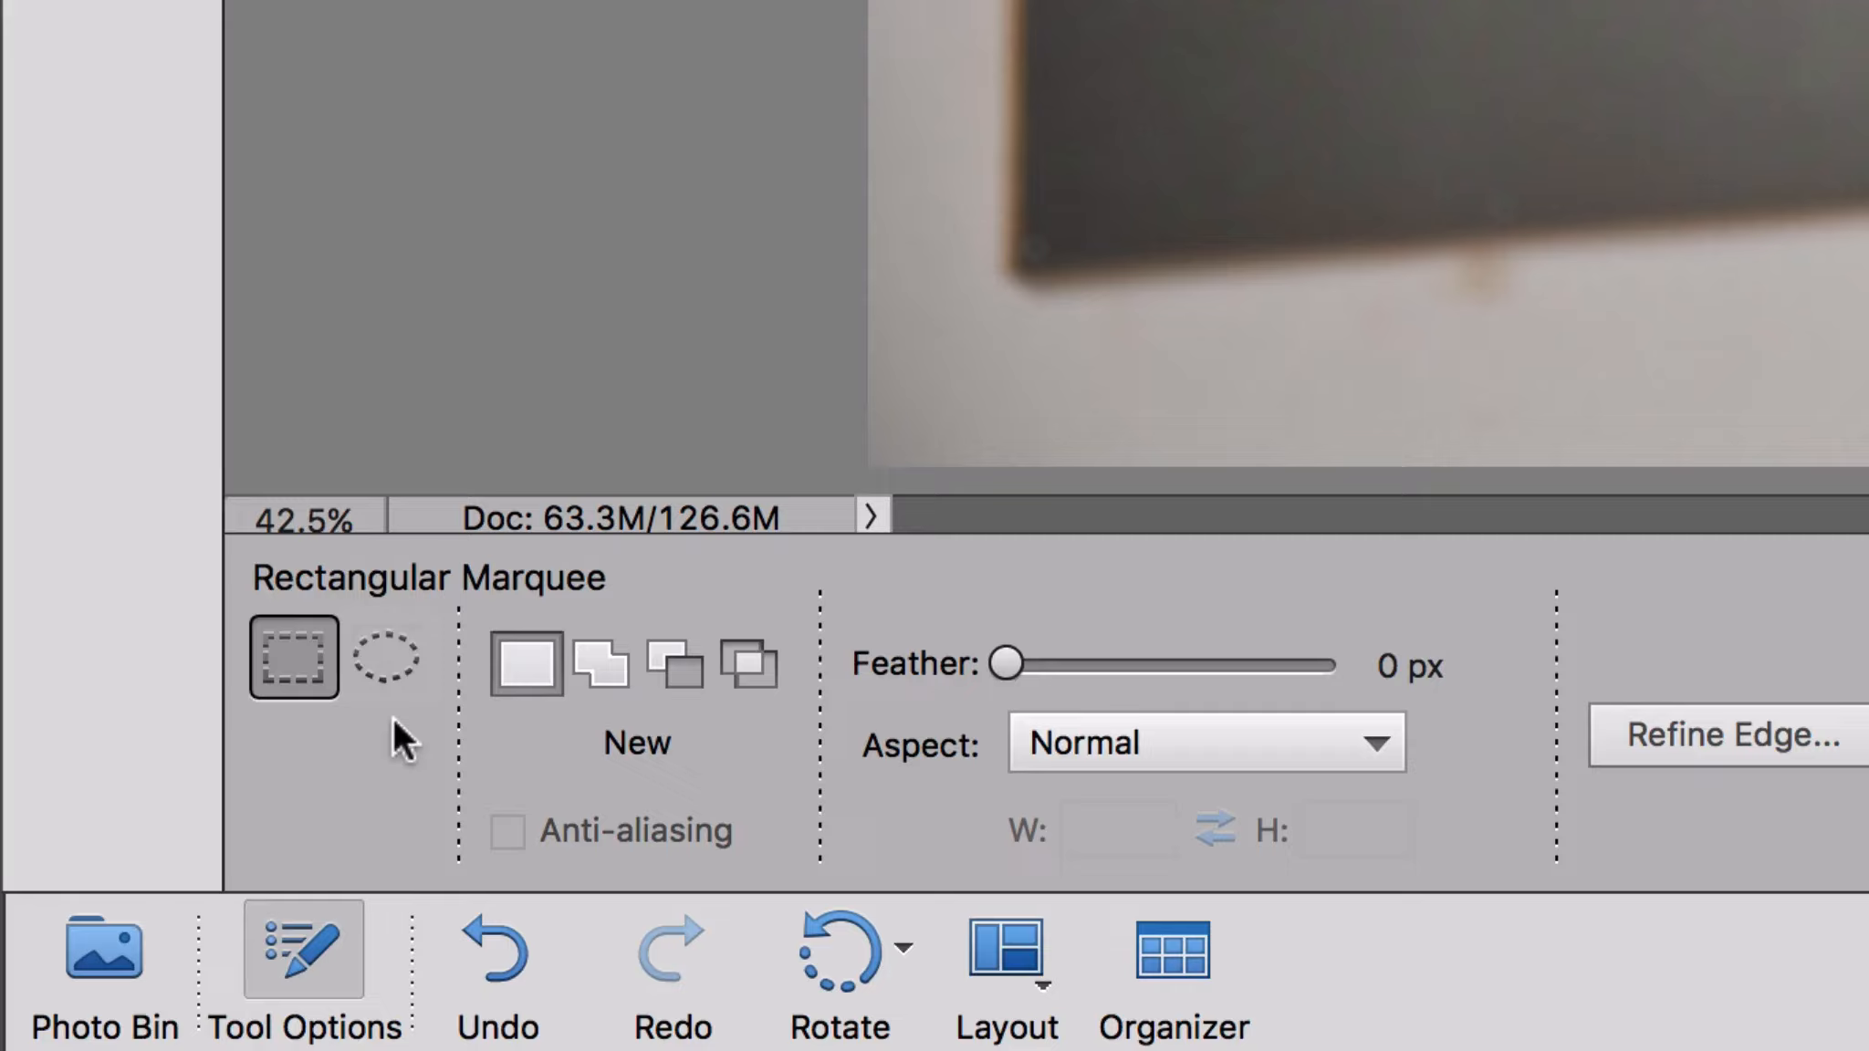
left_click(389, 660)
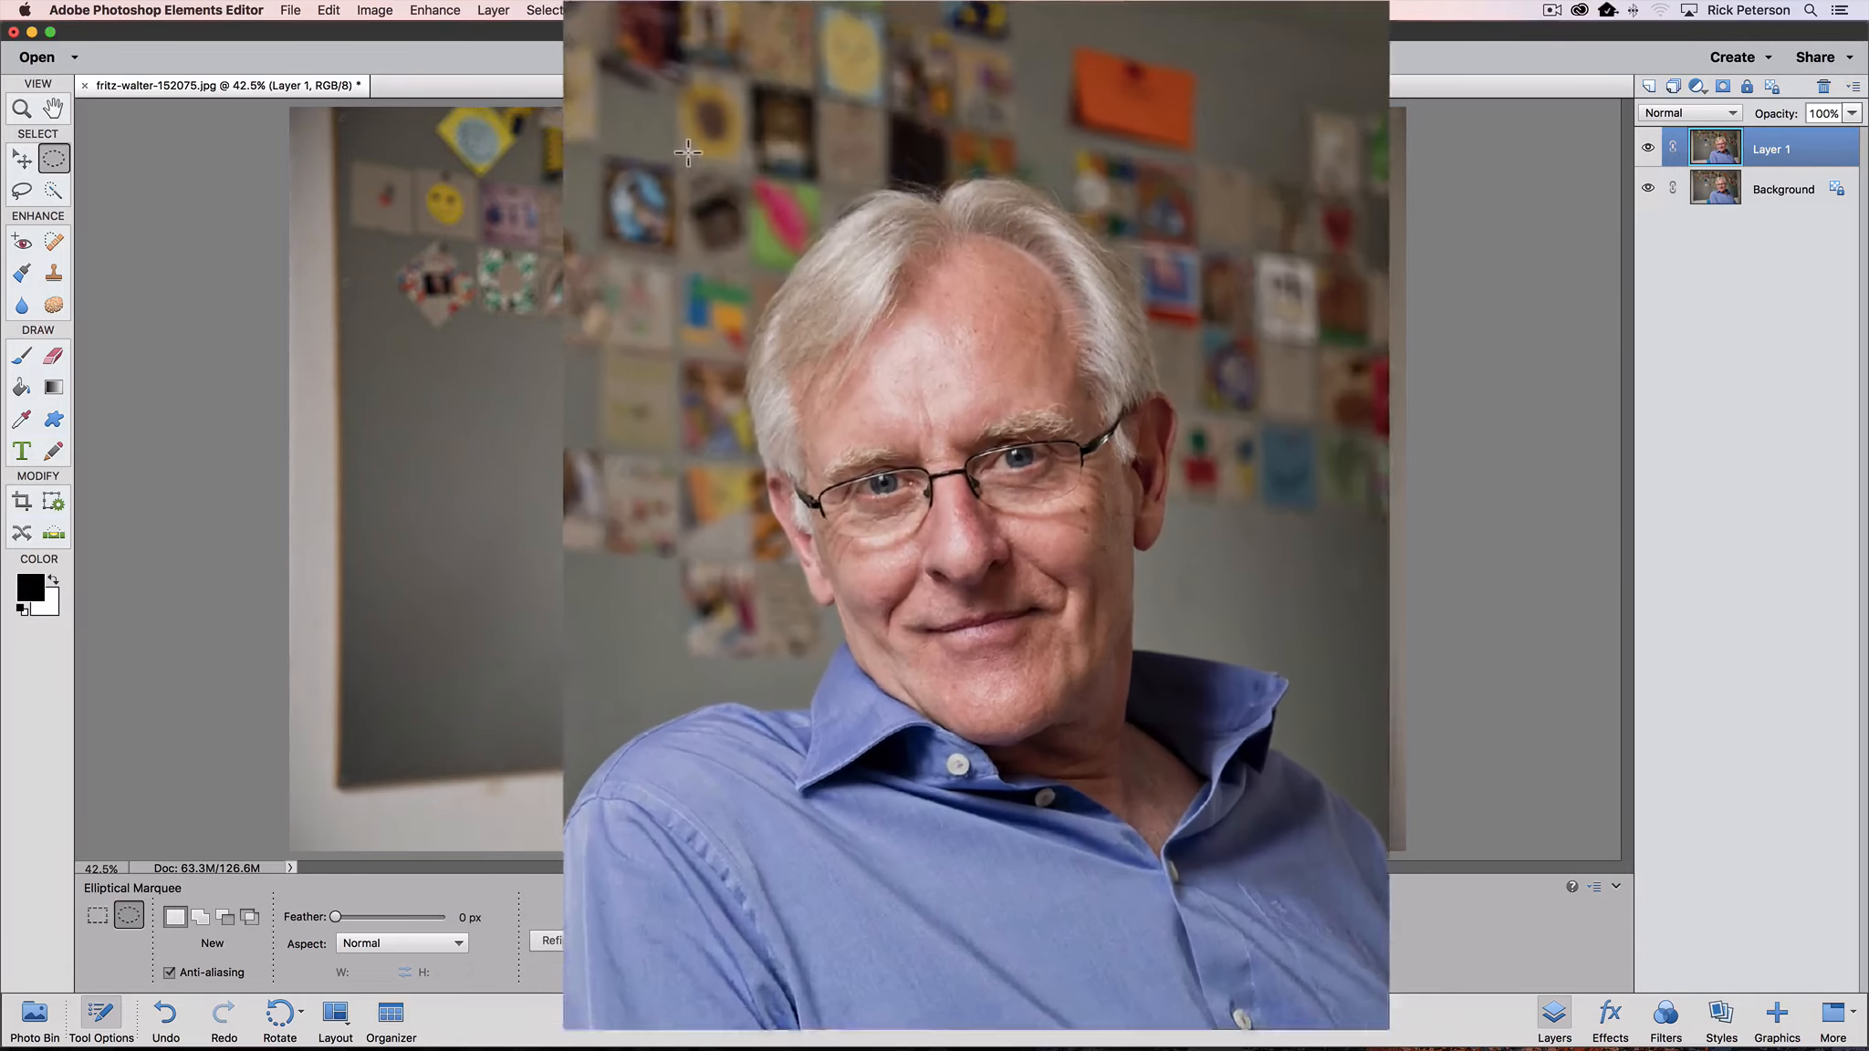
left_click_drag(807, 200, 1137, 610)
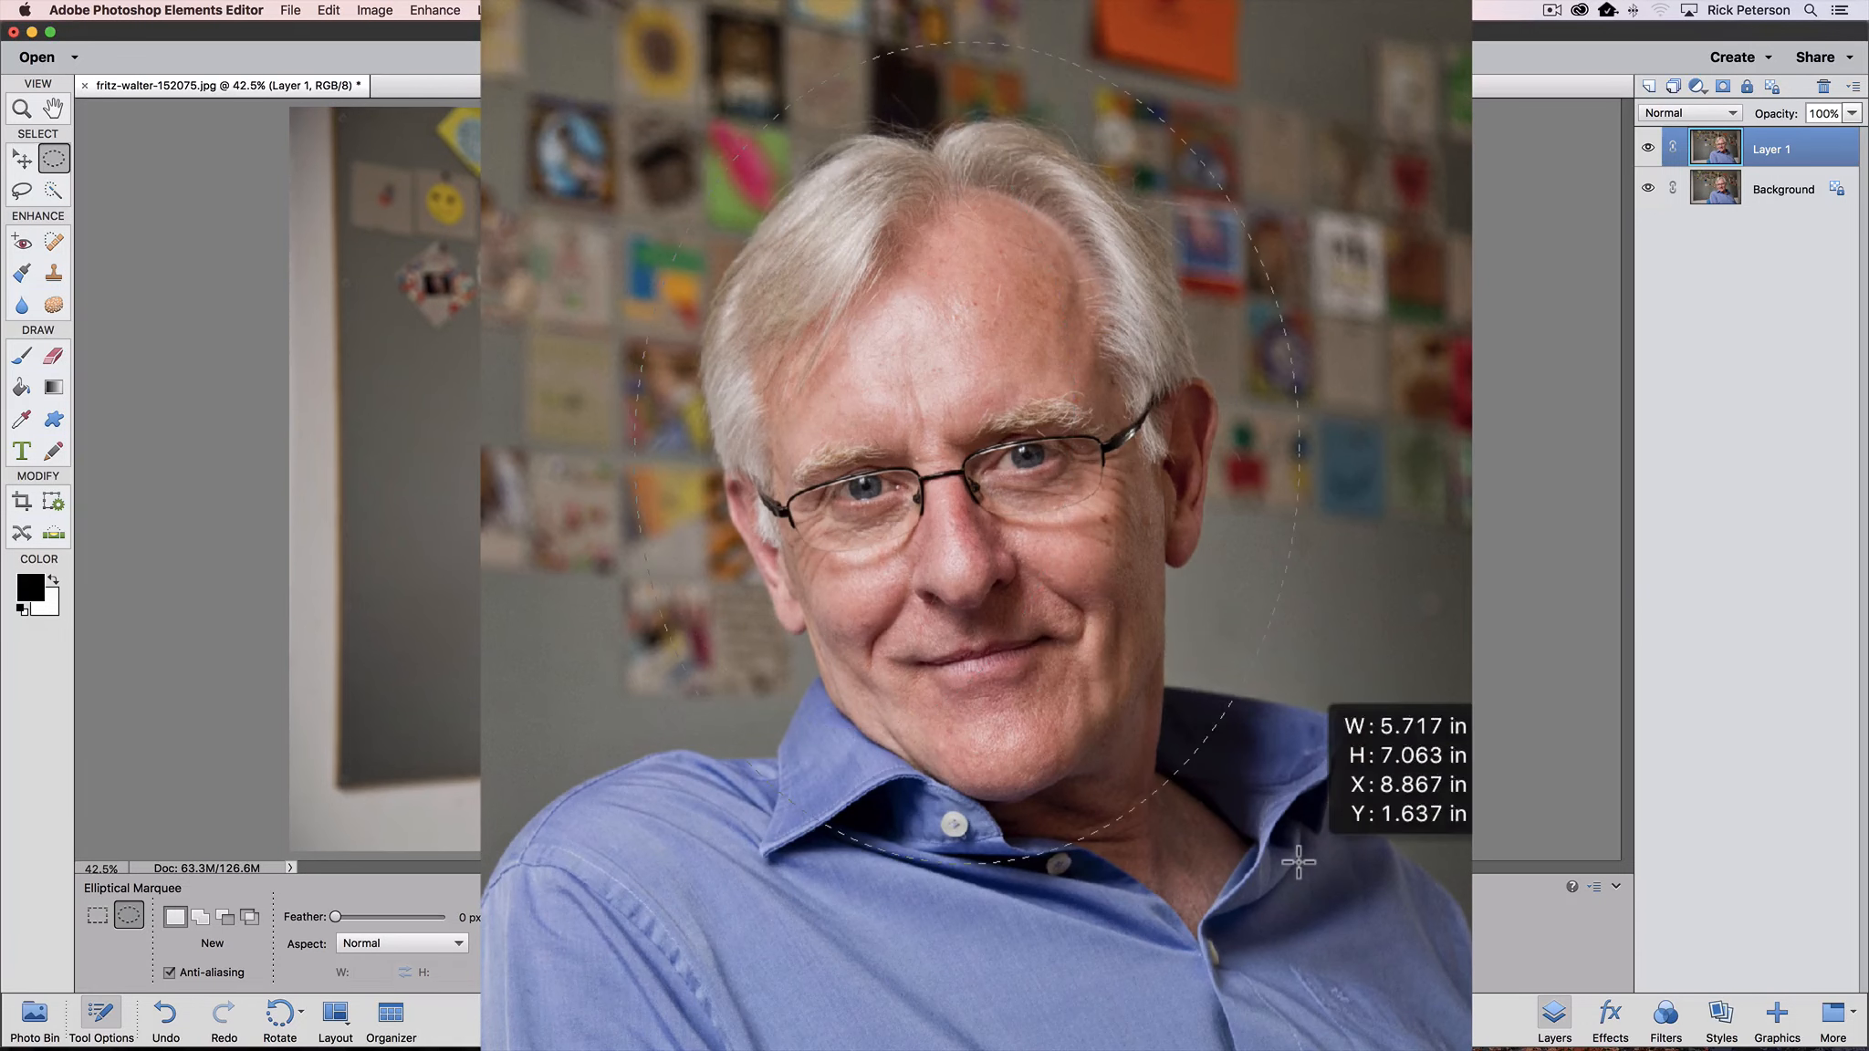
left_click_drag(1298, 861, 1281, 929)
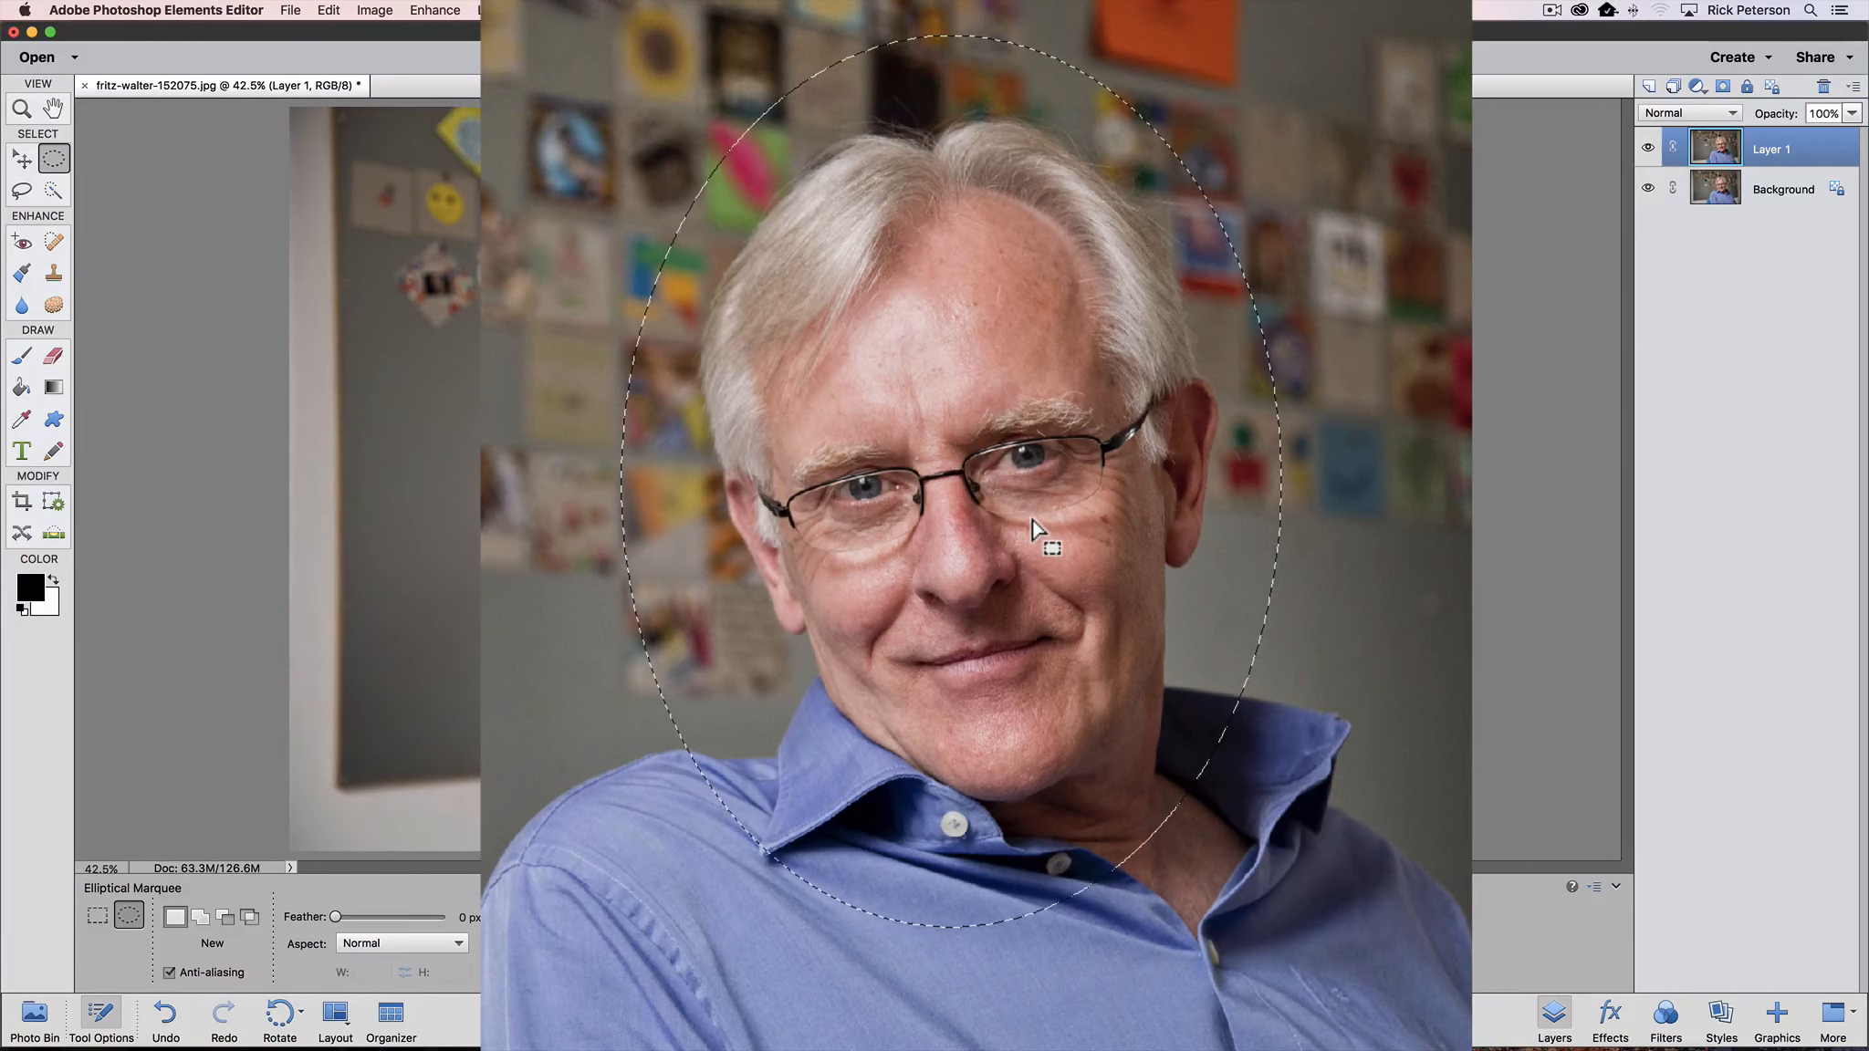
mouse_move(1031, 519)
left_mouse_down()
mouse_move(1066, 518)
mouse_move(1050, 511)
left_mouse_up()
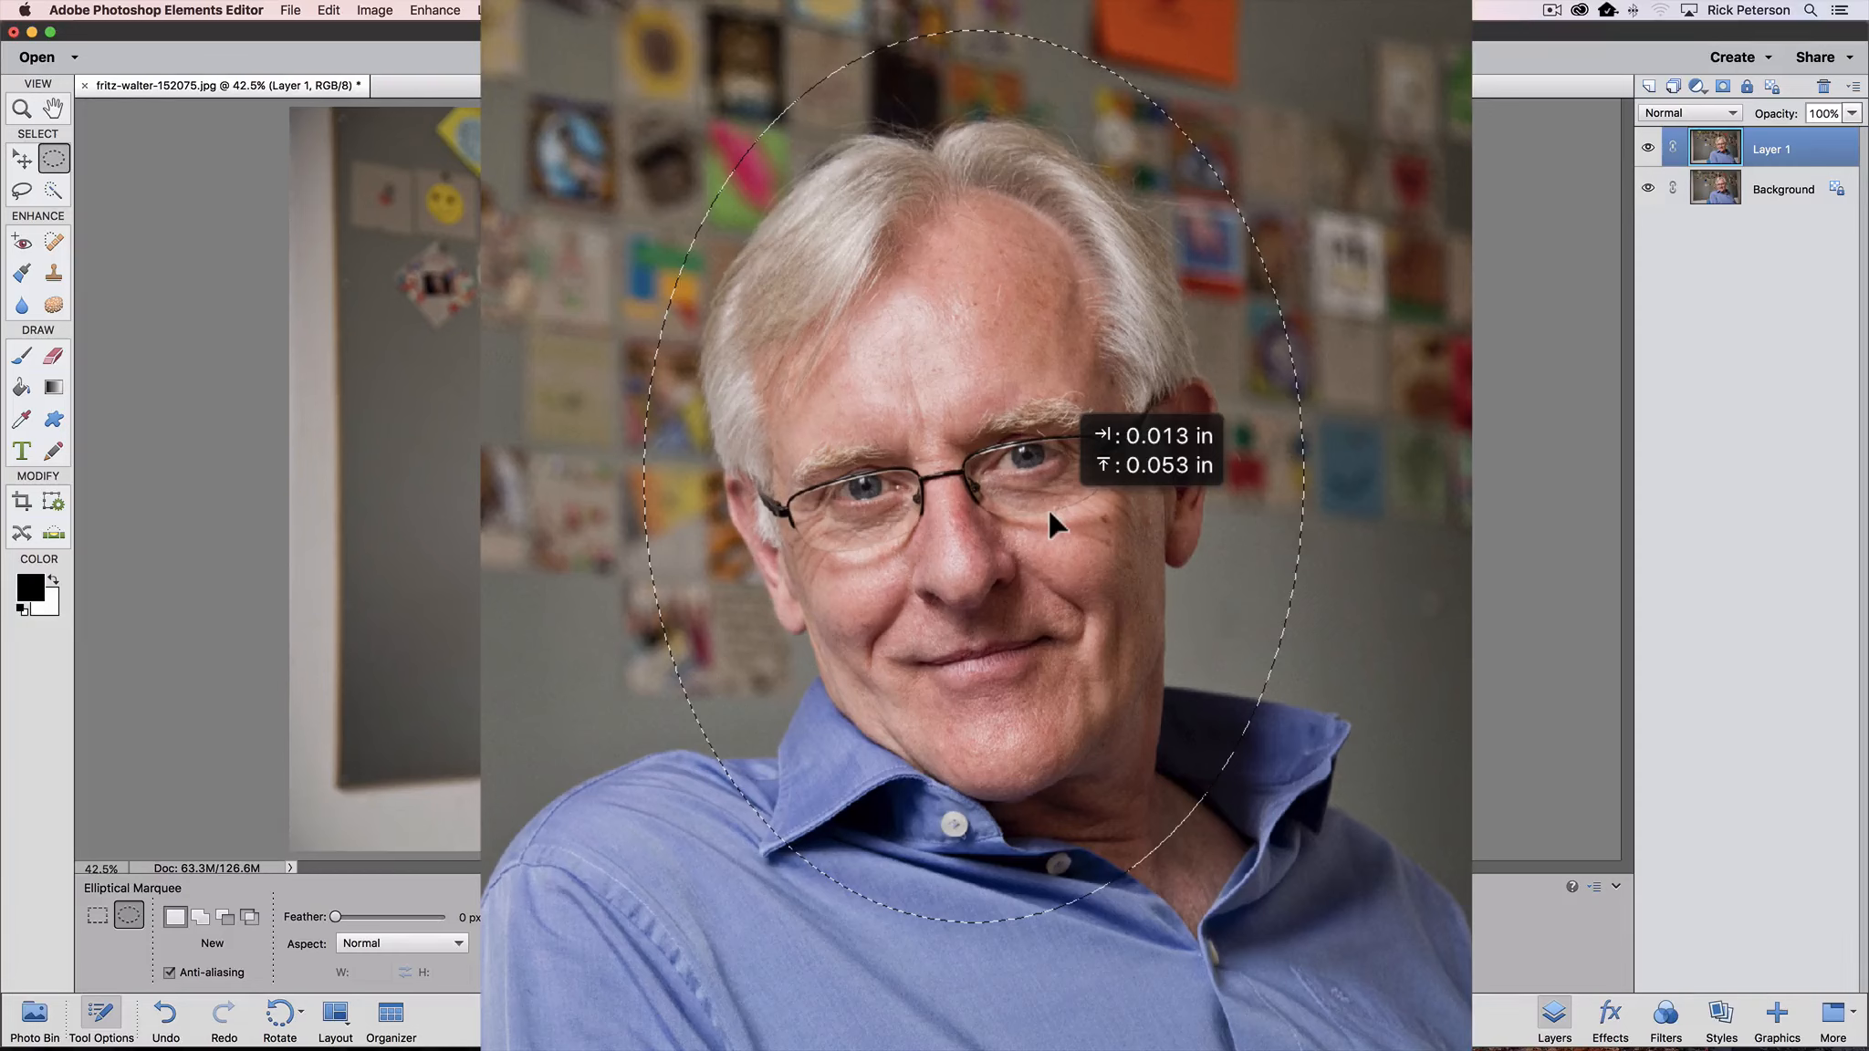
left_click_drag(1048, 510, 1051, 509)
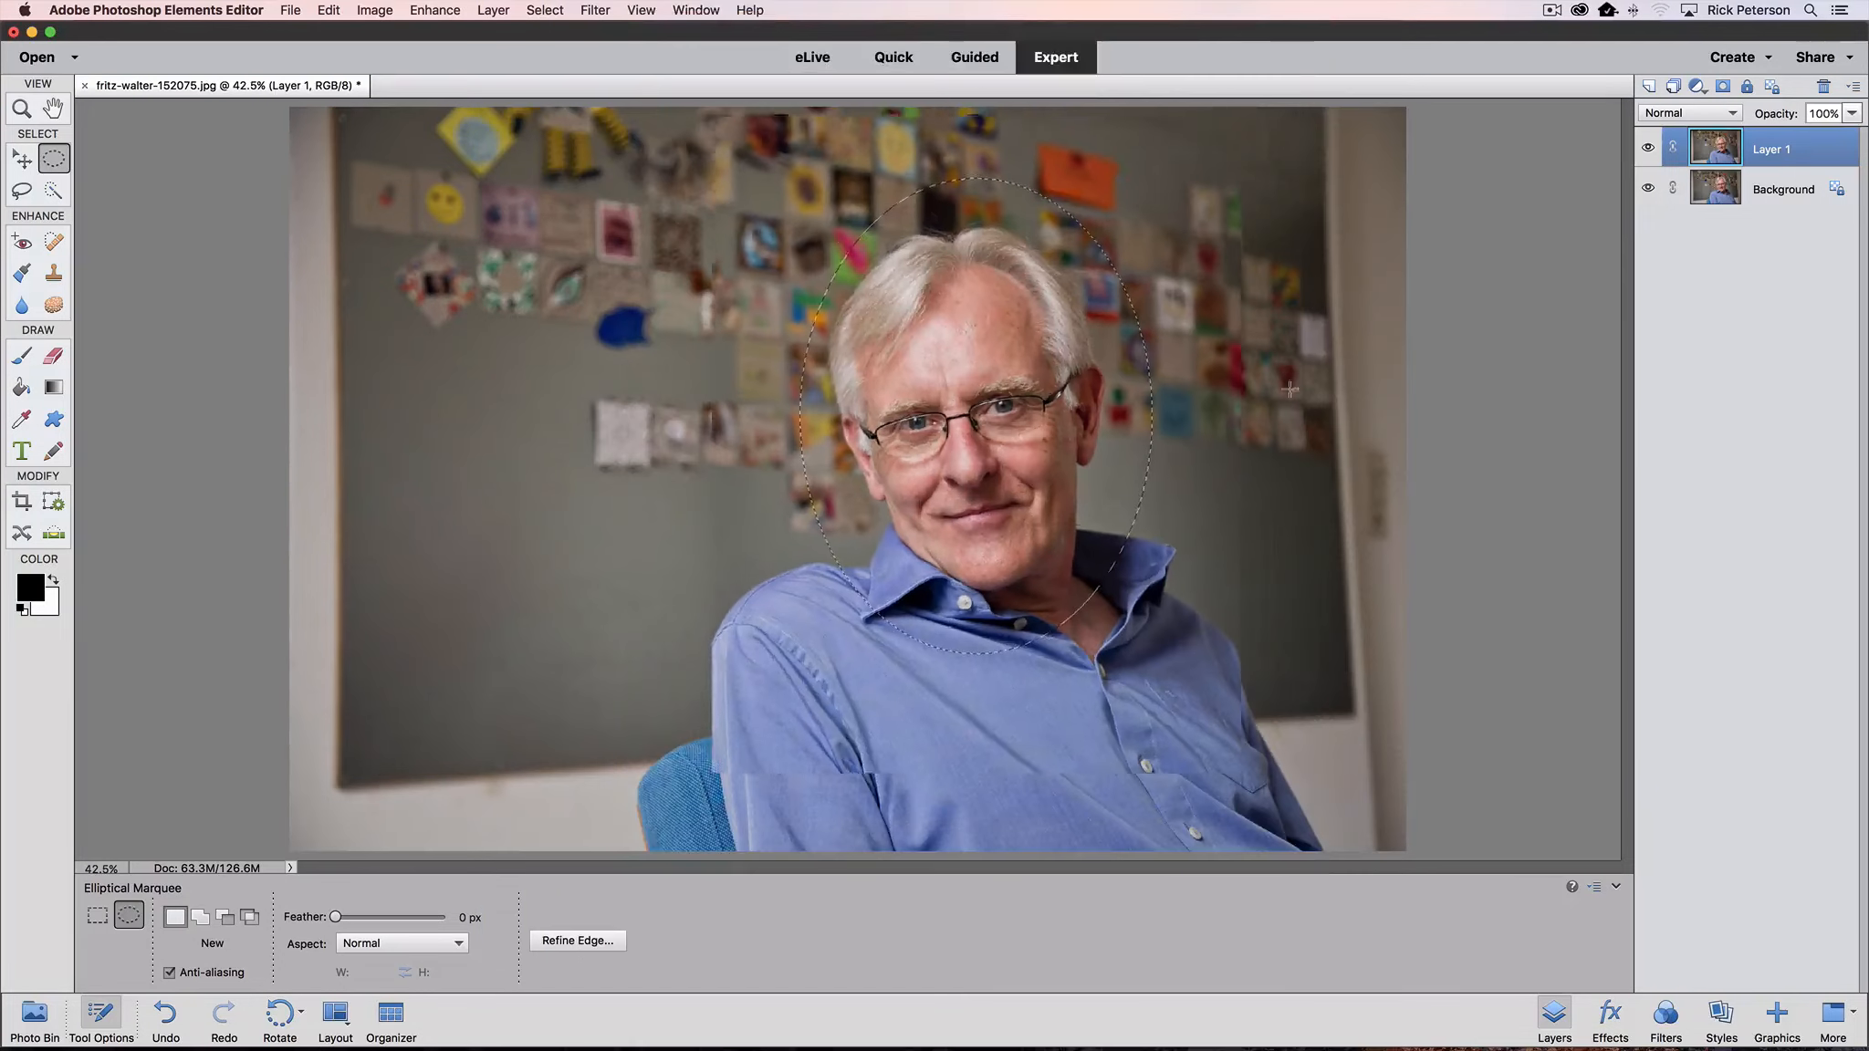
Step: Save the elliptical selection as a new selection named "oval"
left_click(544, 10)
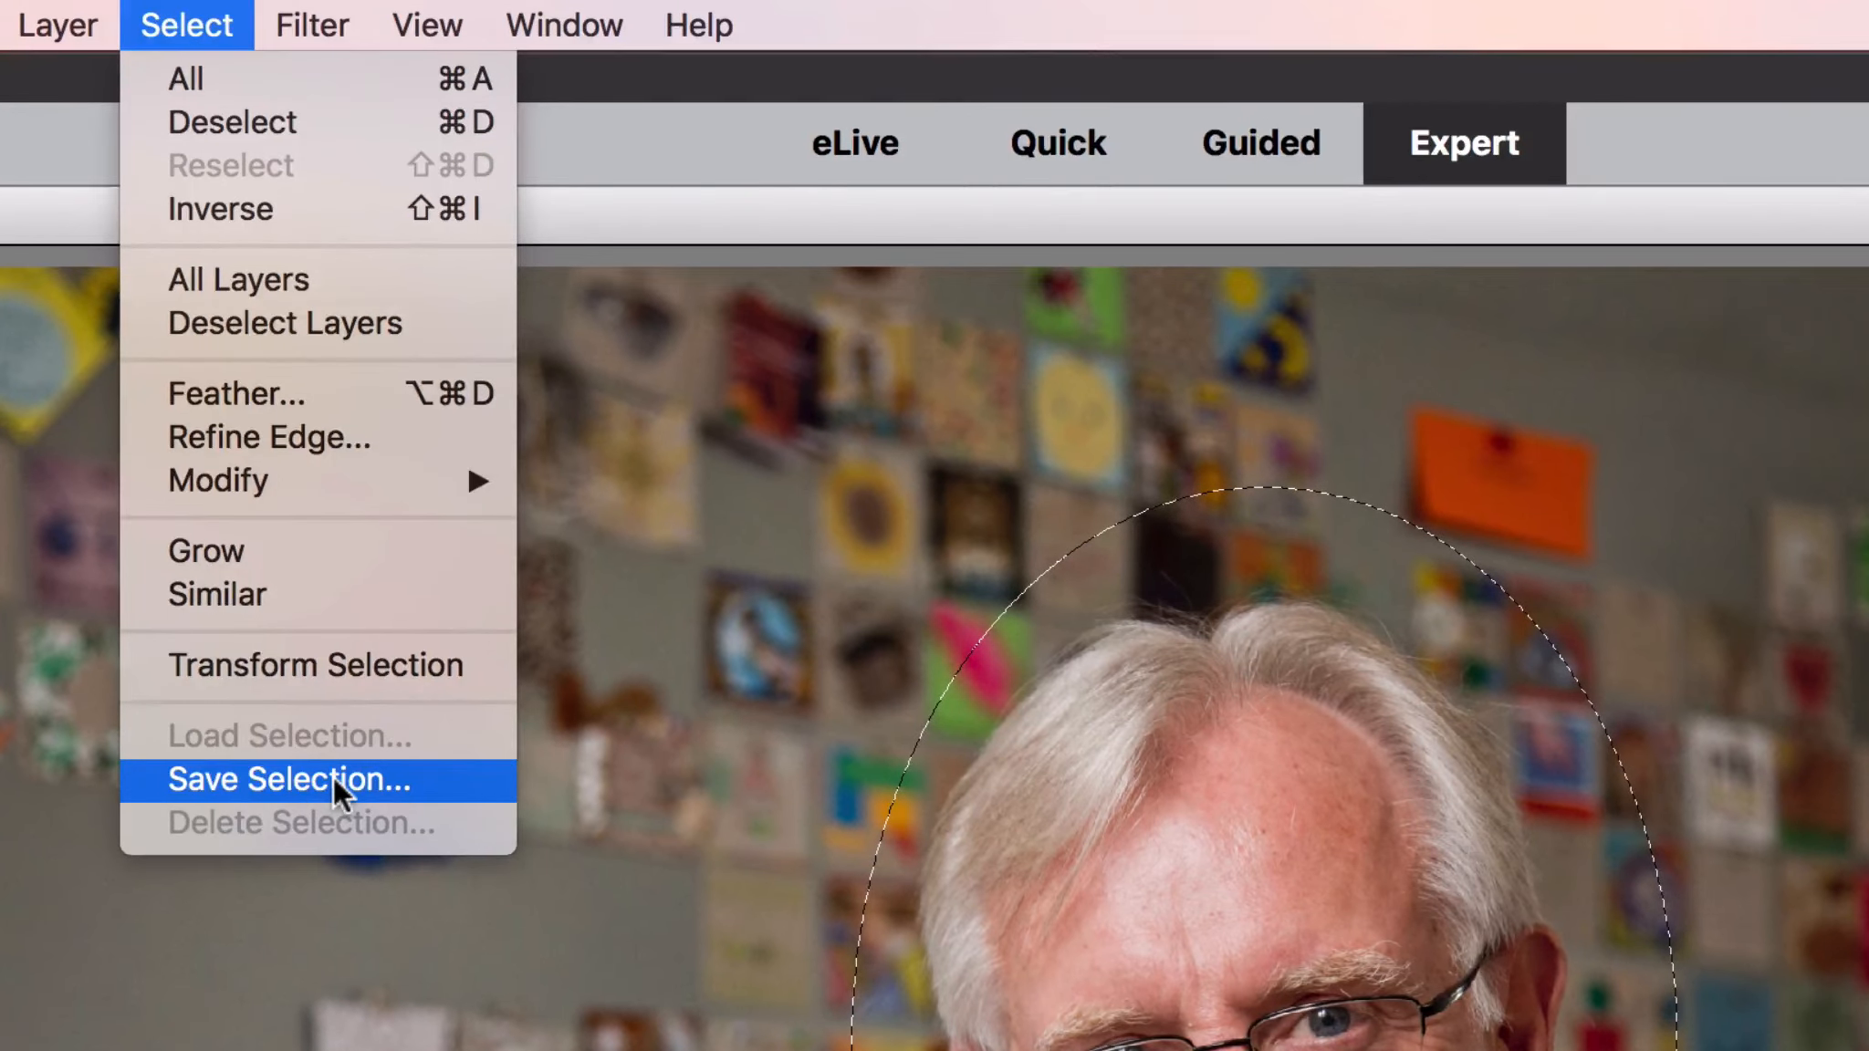
left_click(335, 780)
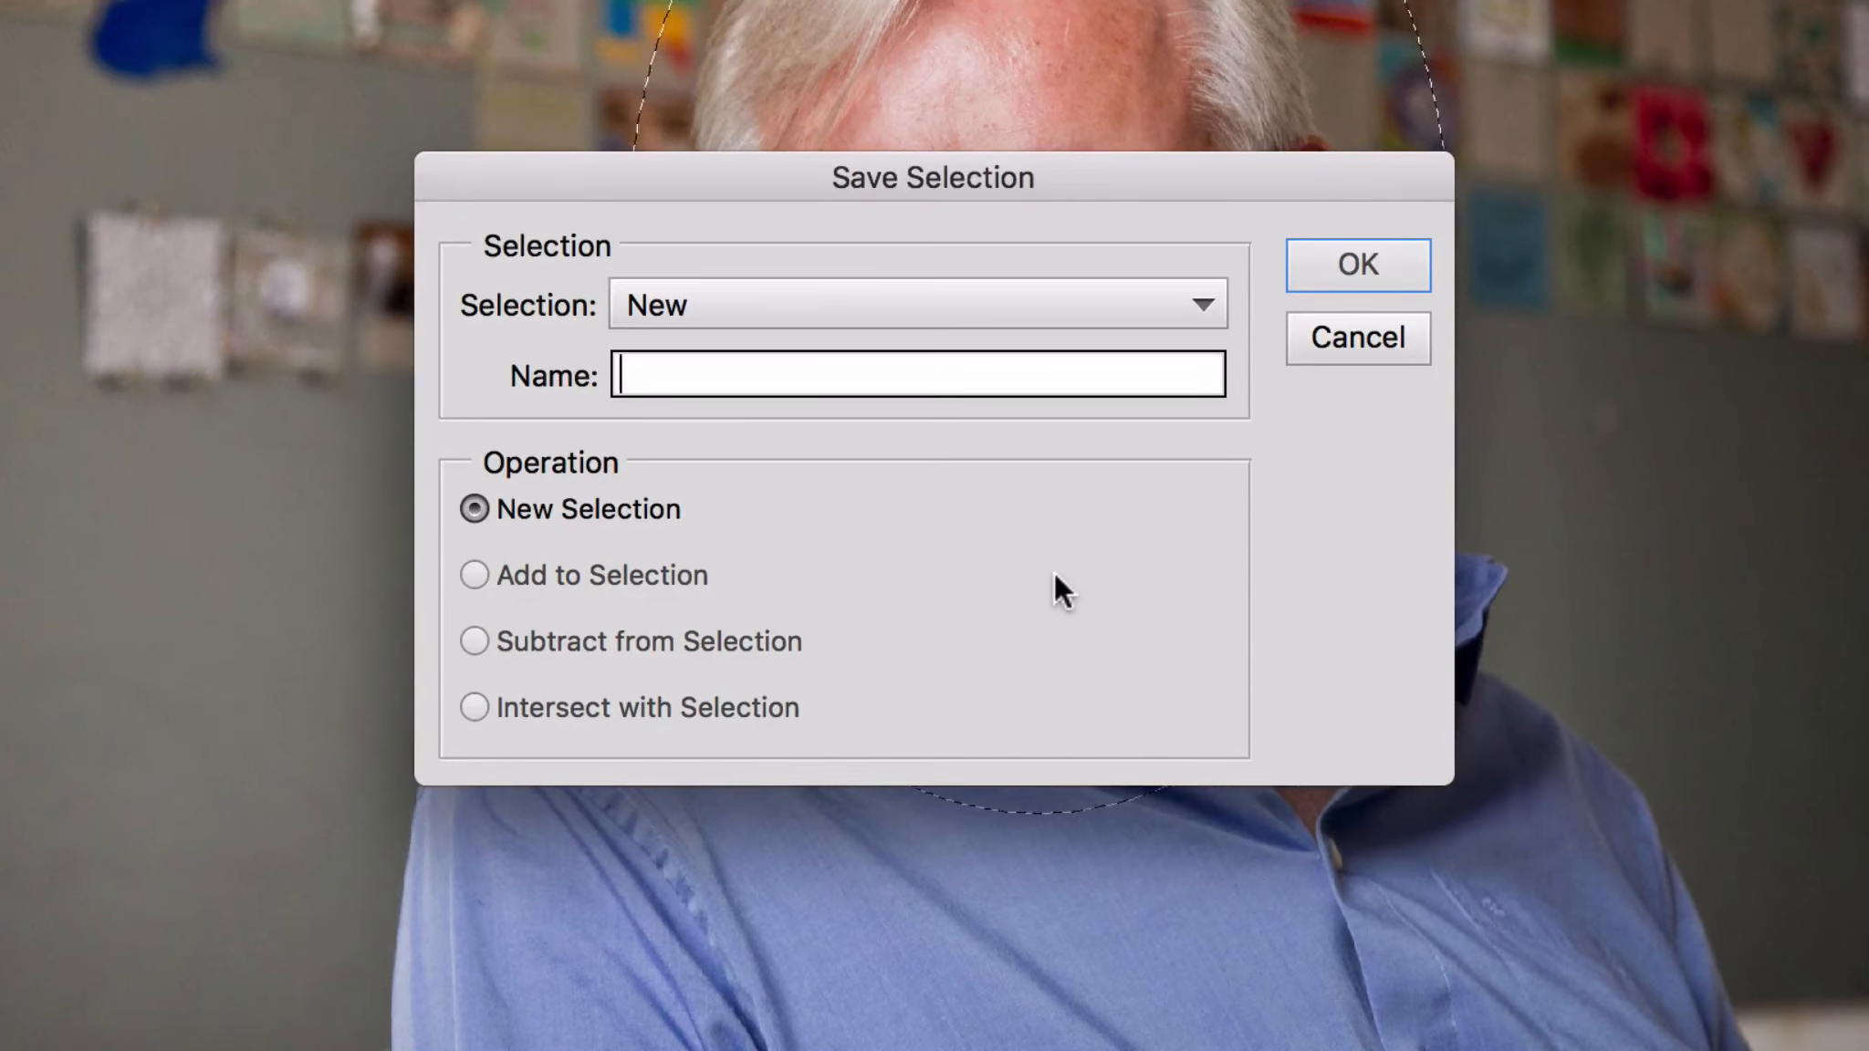
type("ova")
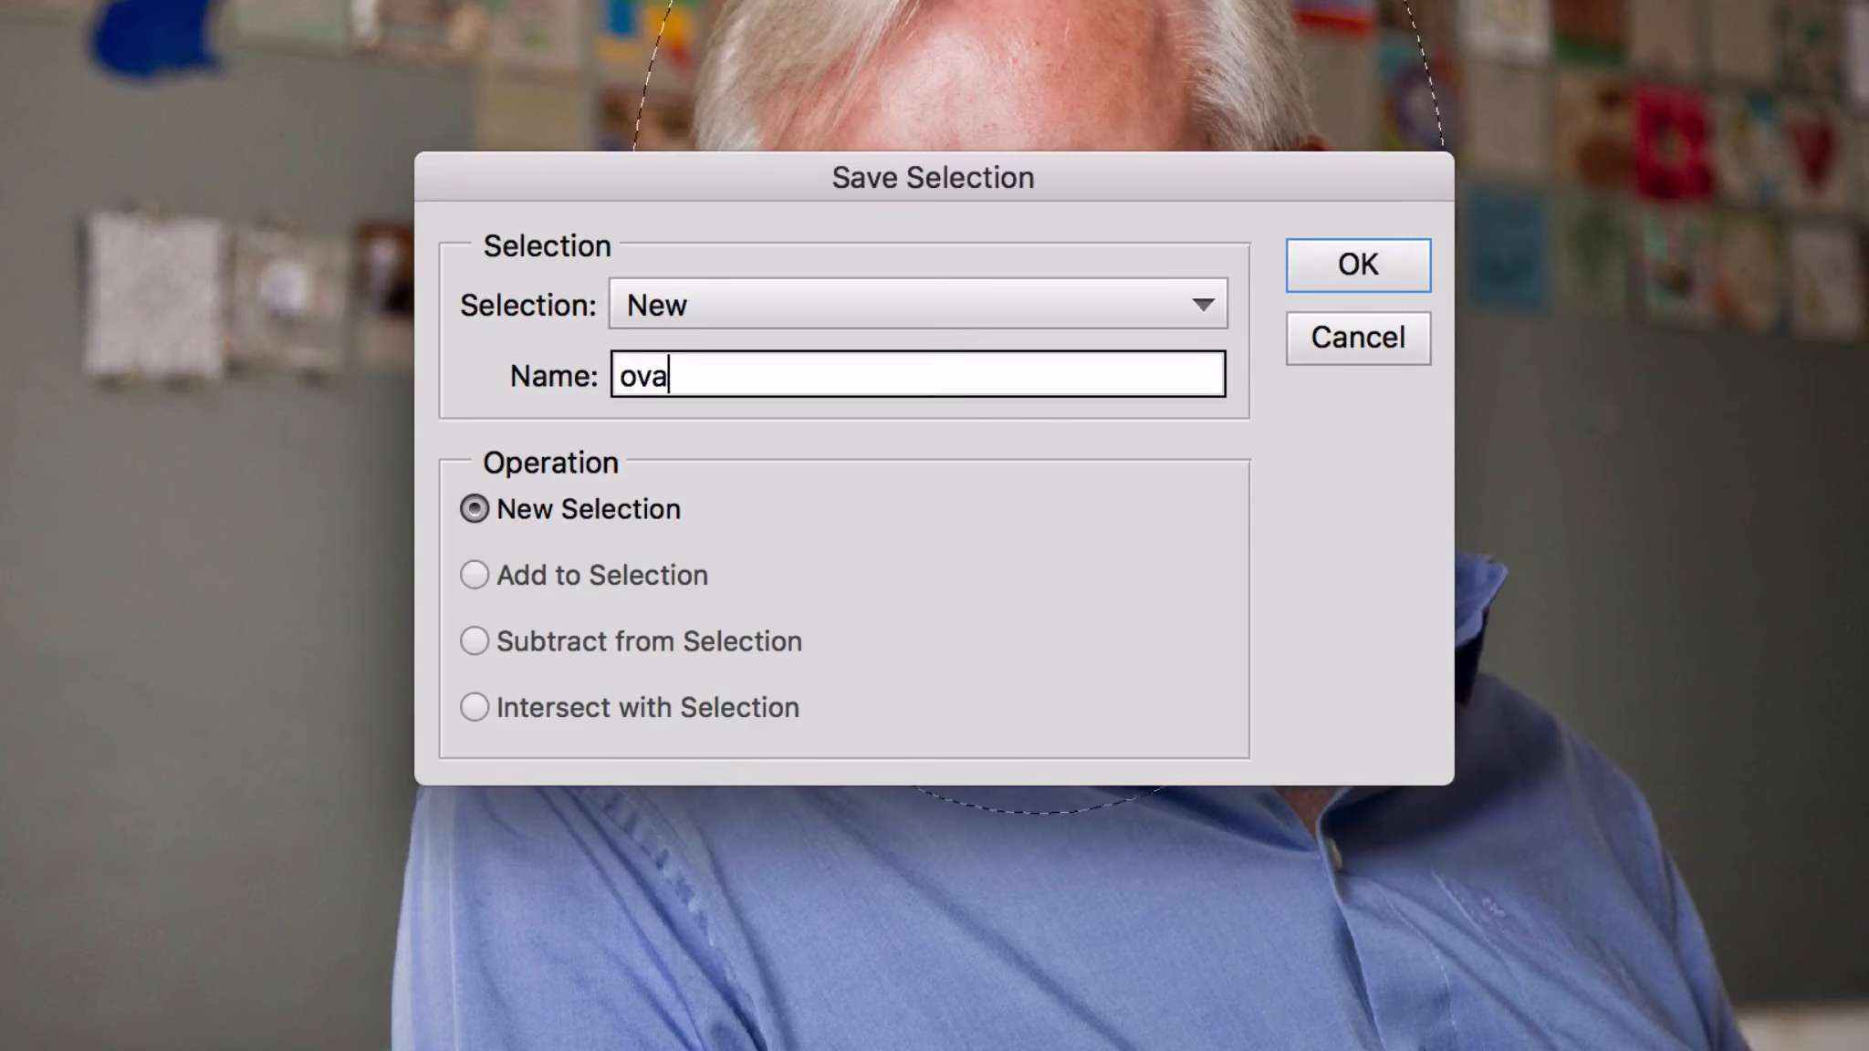
type("l")
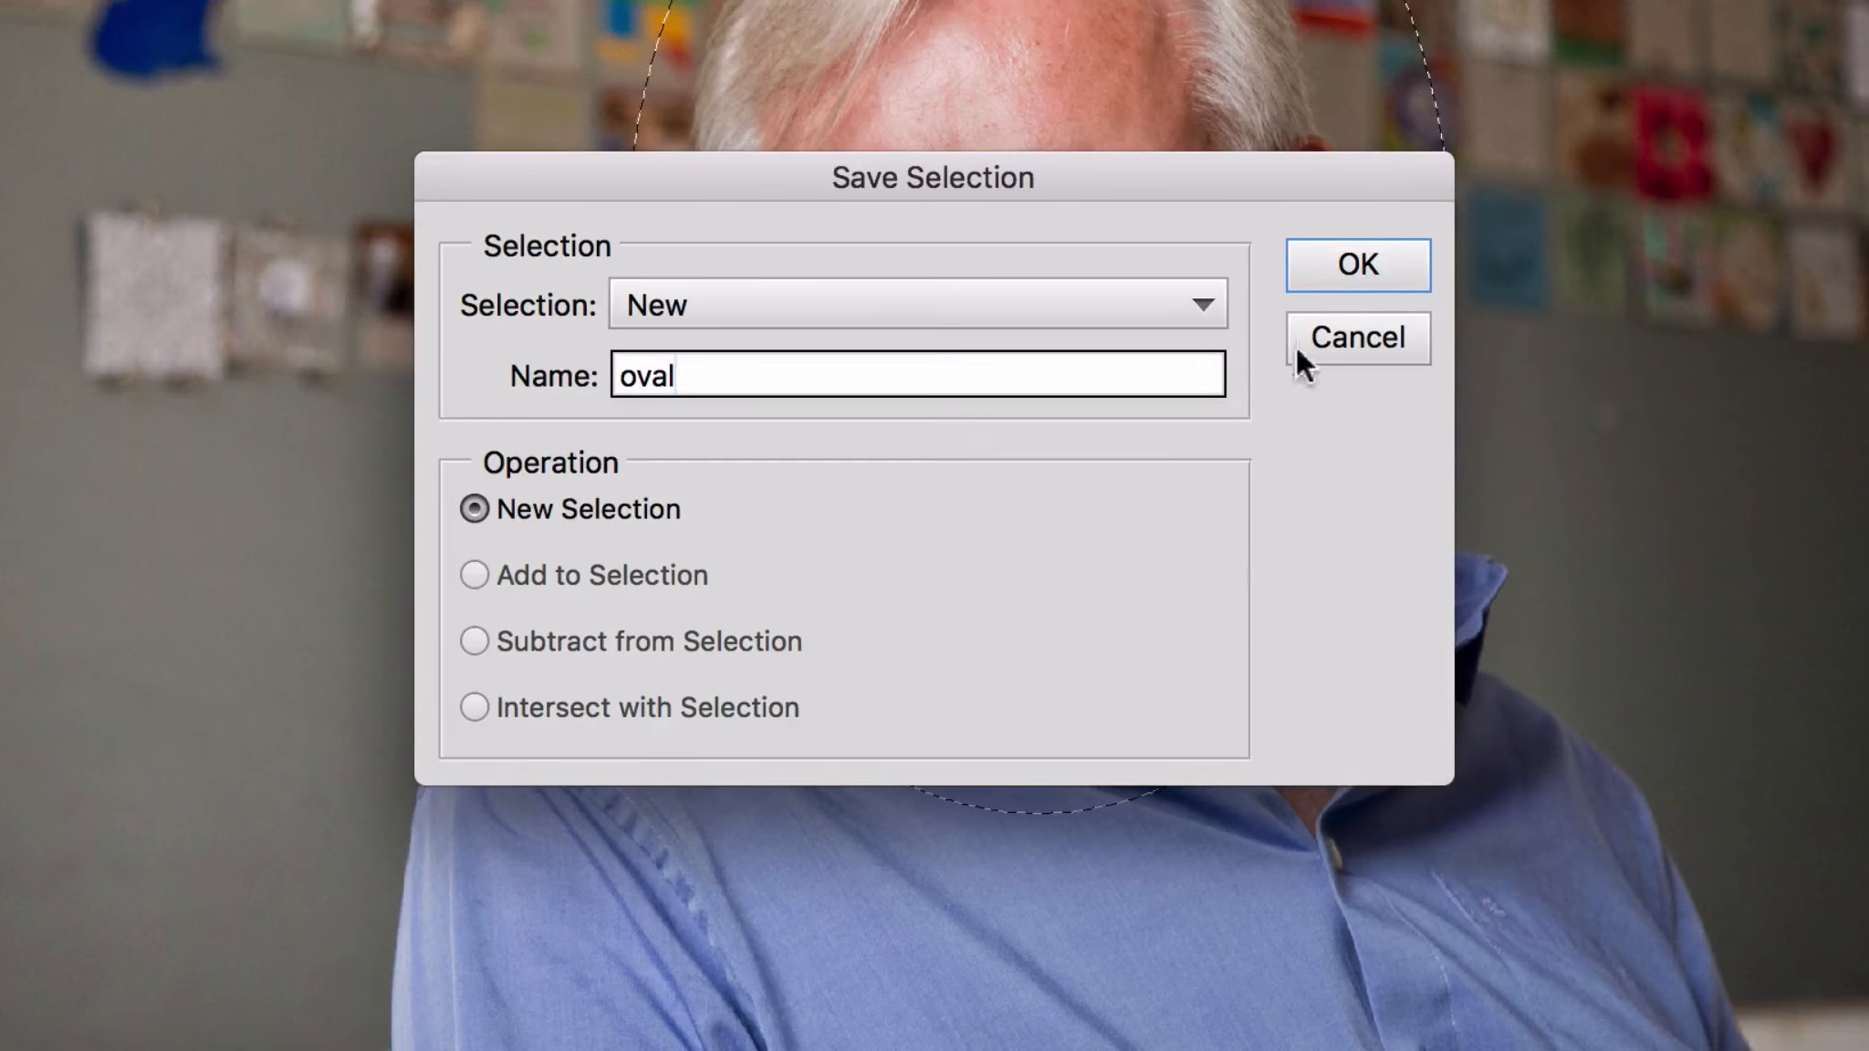
left_click(1359, 276)
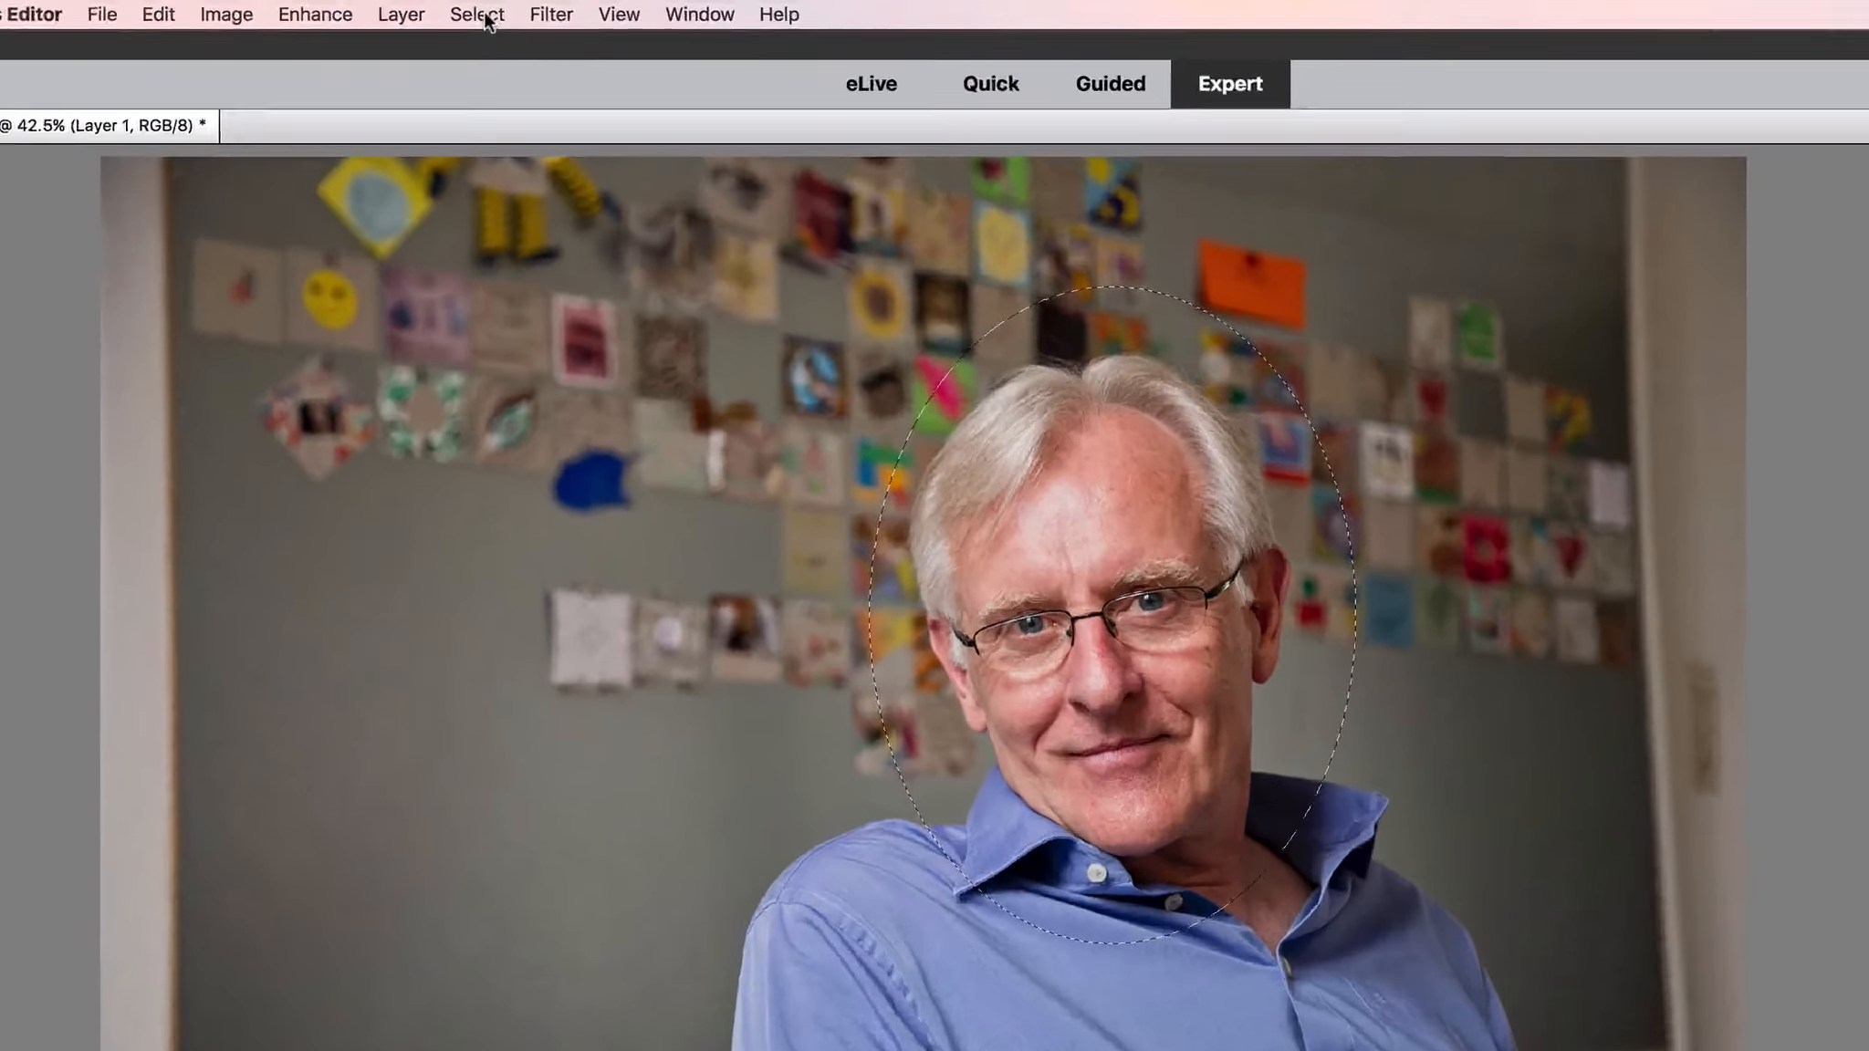
Step: Feather the oval selection with a radius of 20 pixels
left_click(548, 11)
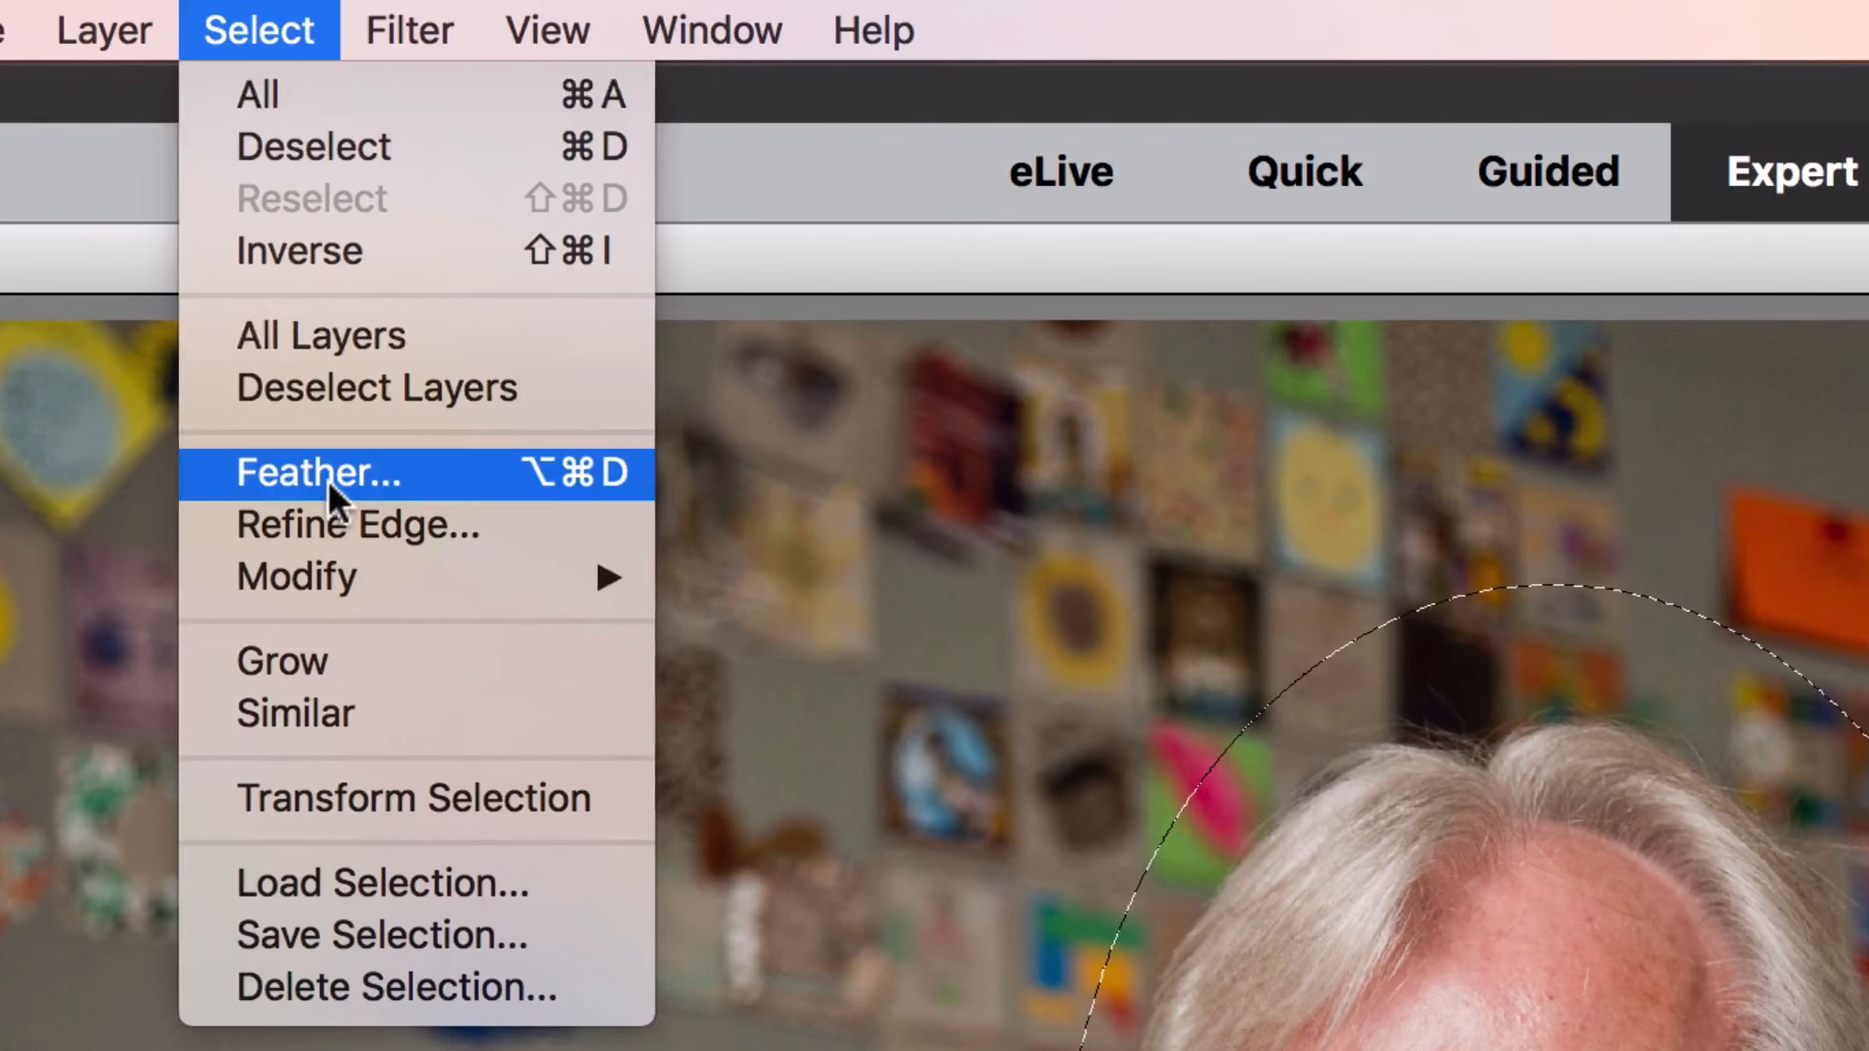
left_click(347, 472)
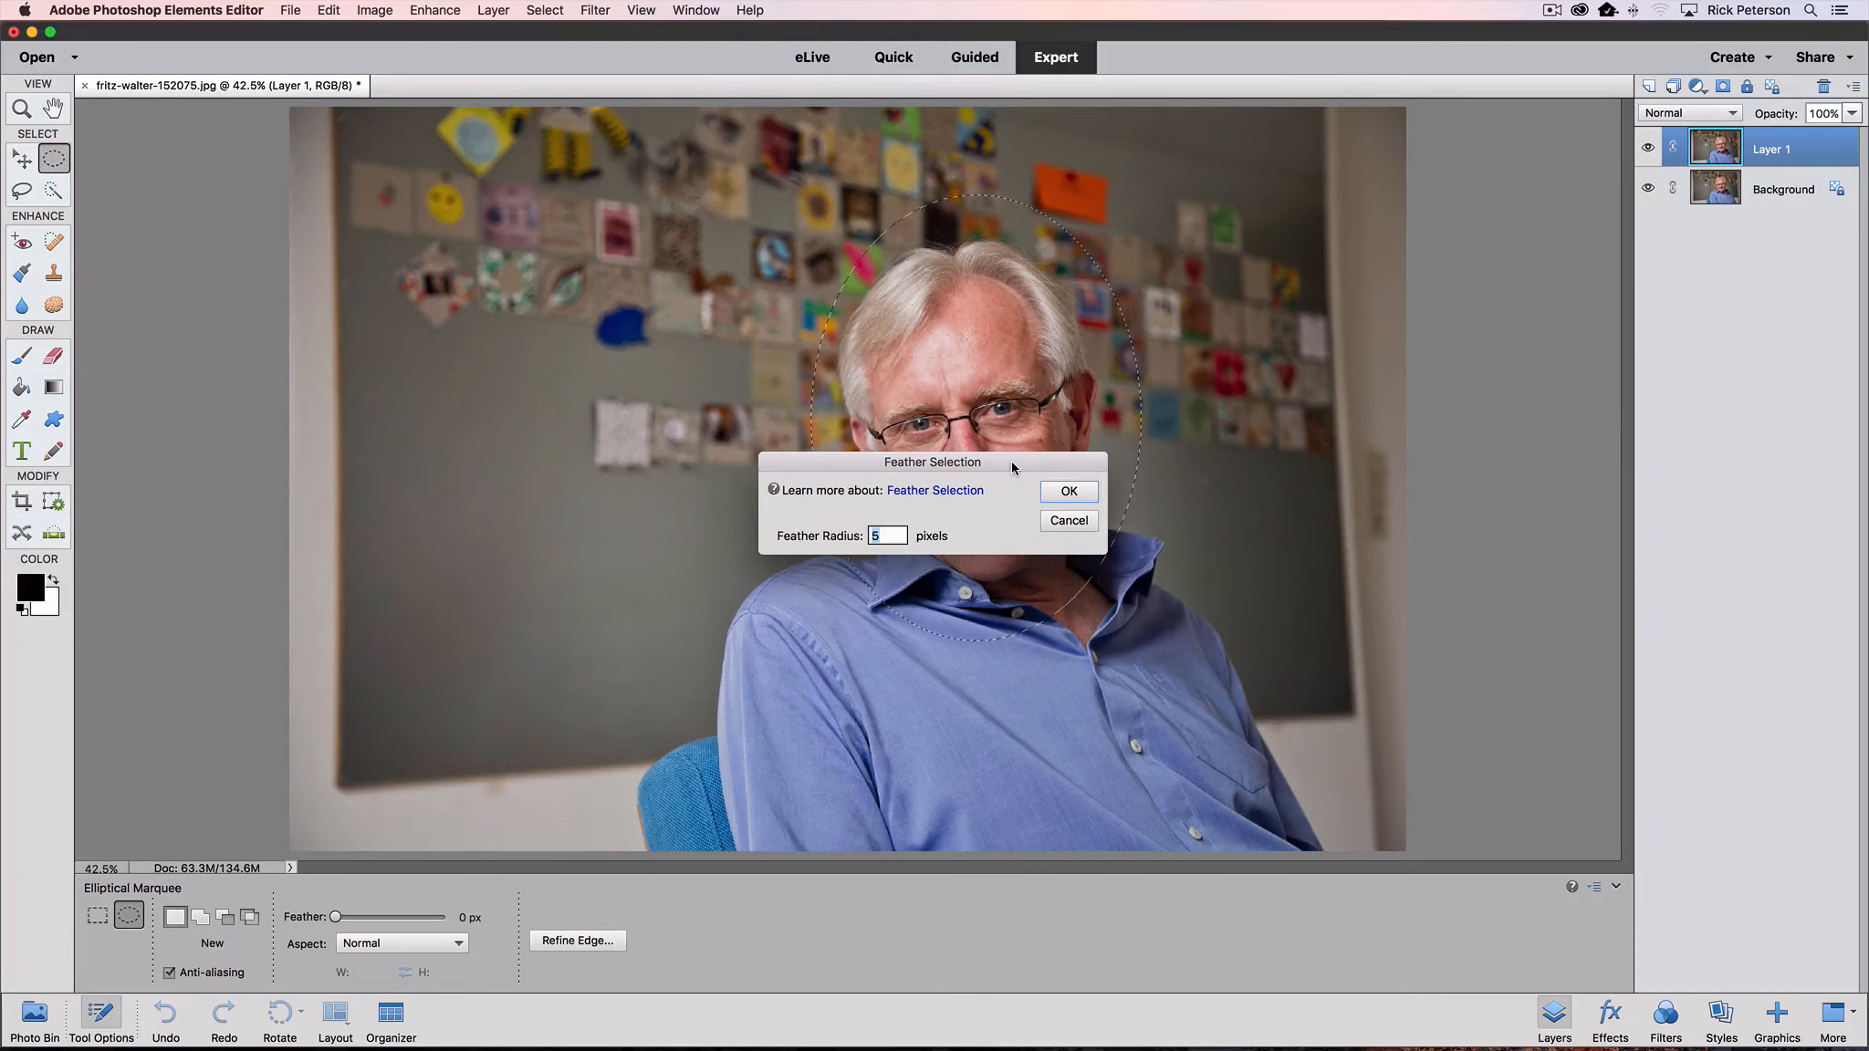
left_click_drag(1018, 460, 691, 308)
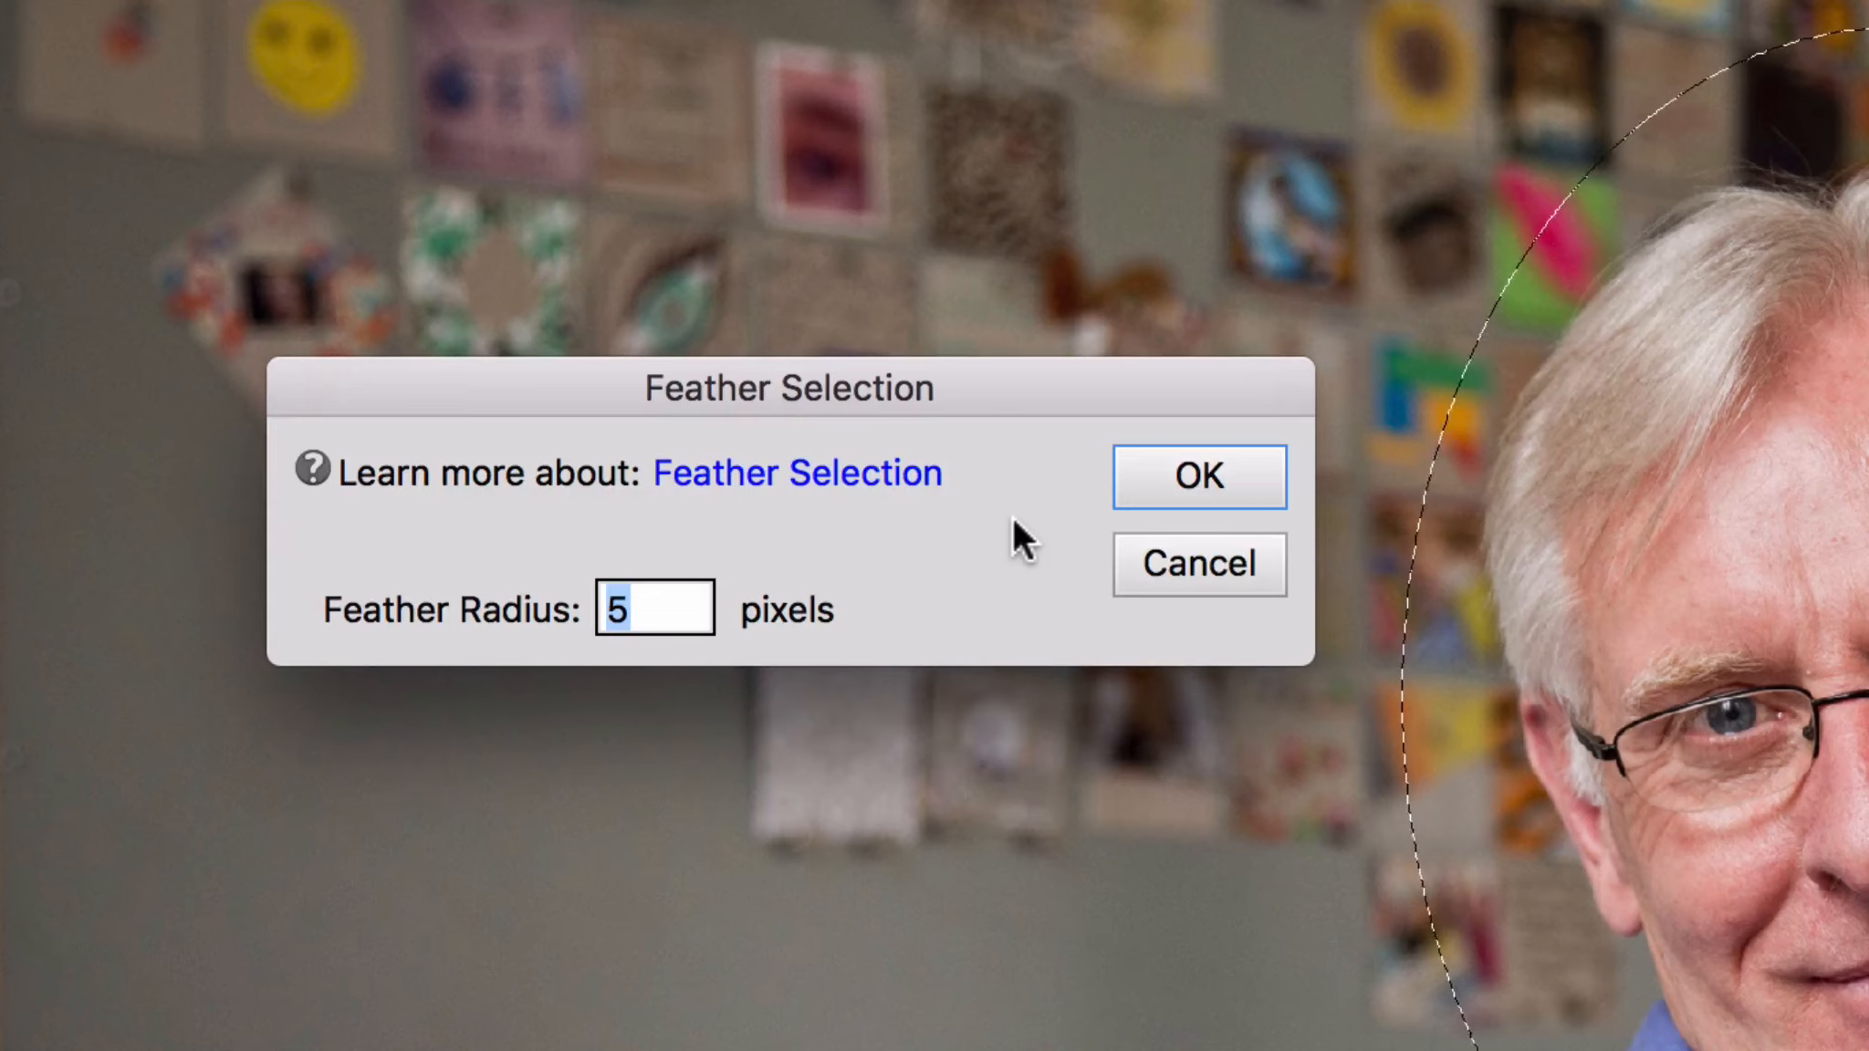
type("20")
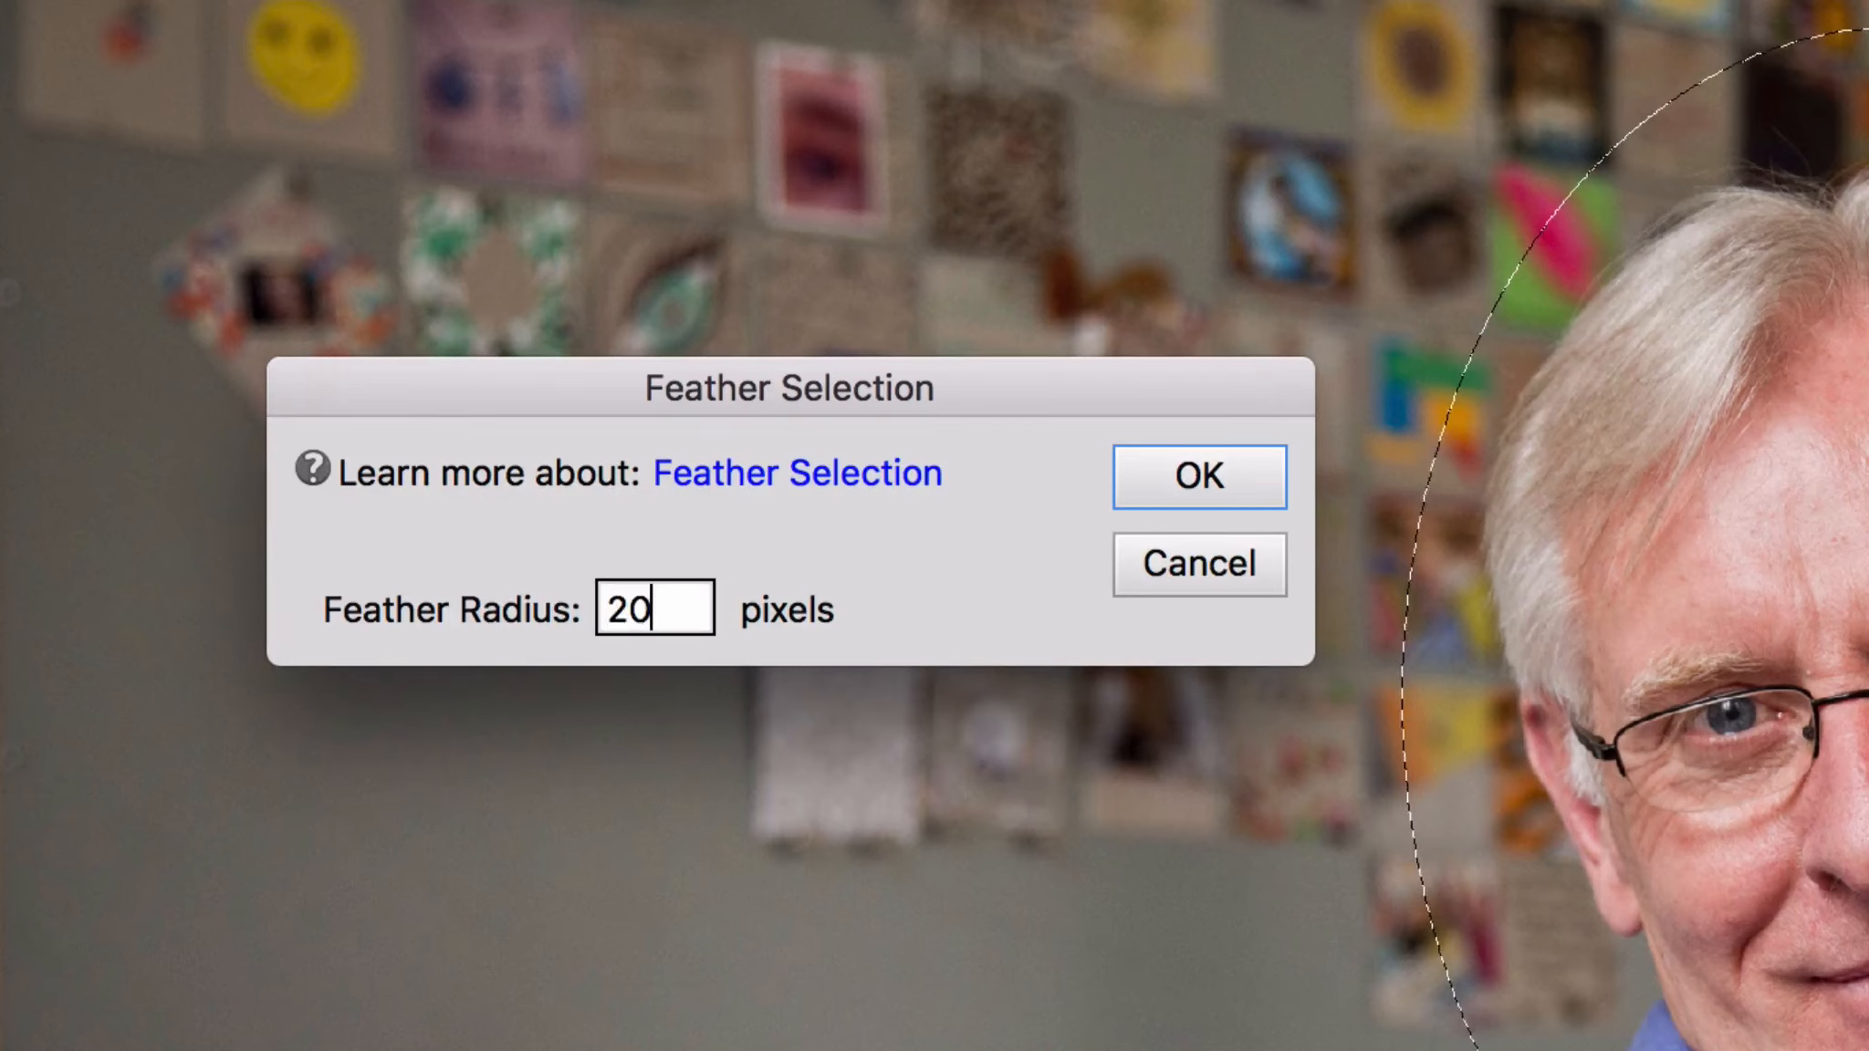
left_click(1206, 469)
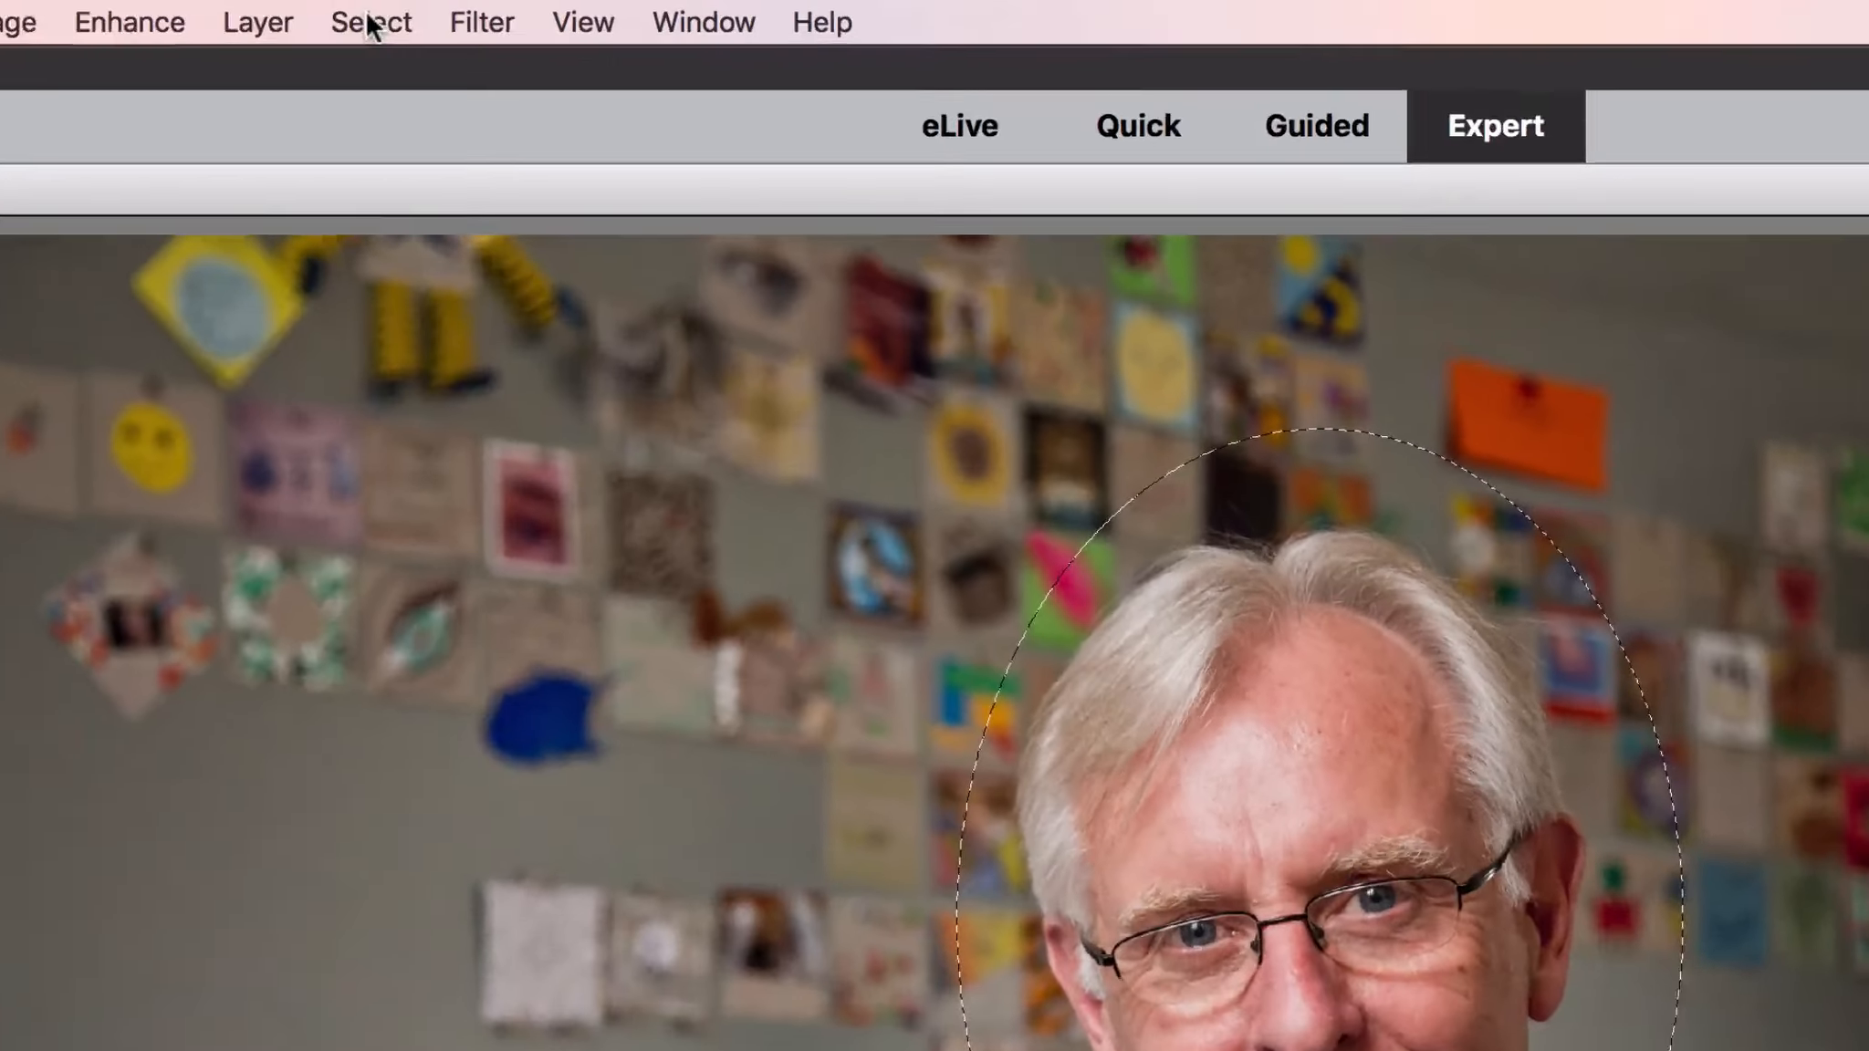
Step: Invert the selection to fill everything outside the oval with white in Normal mode at 100% opacity, and deselect
left_click(544, 11)
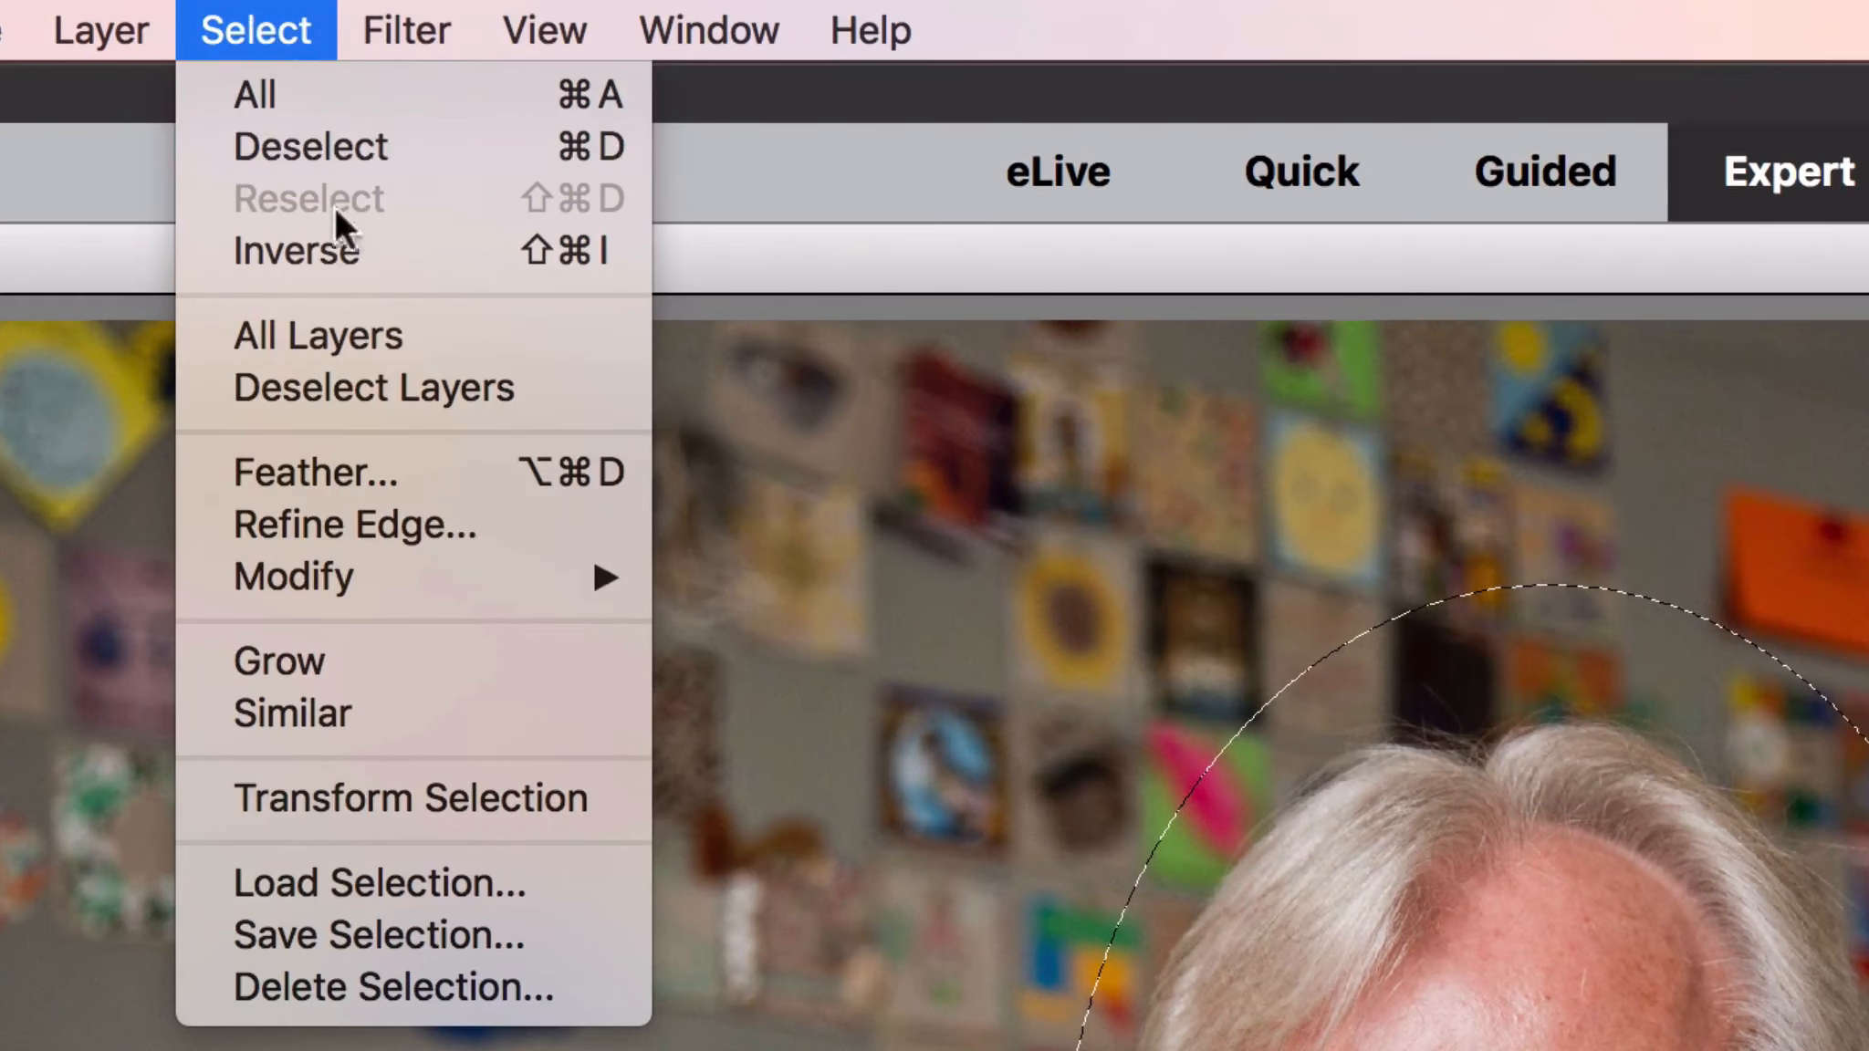
left_click(402, 247)
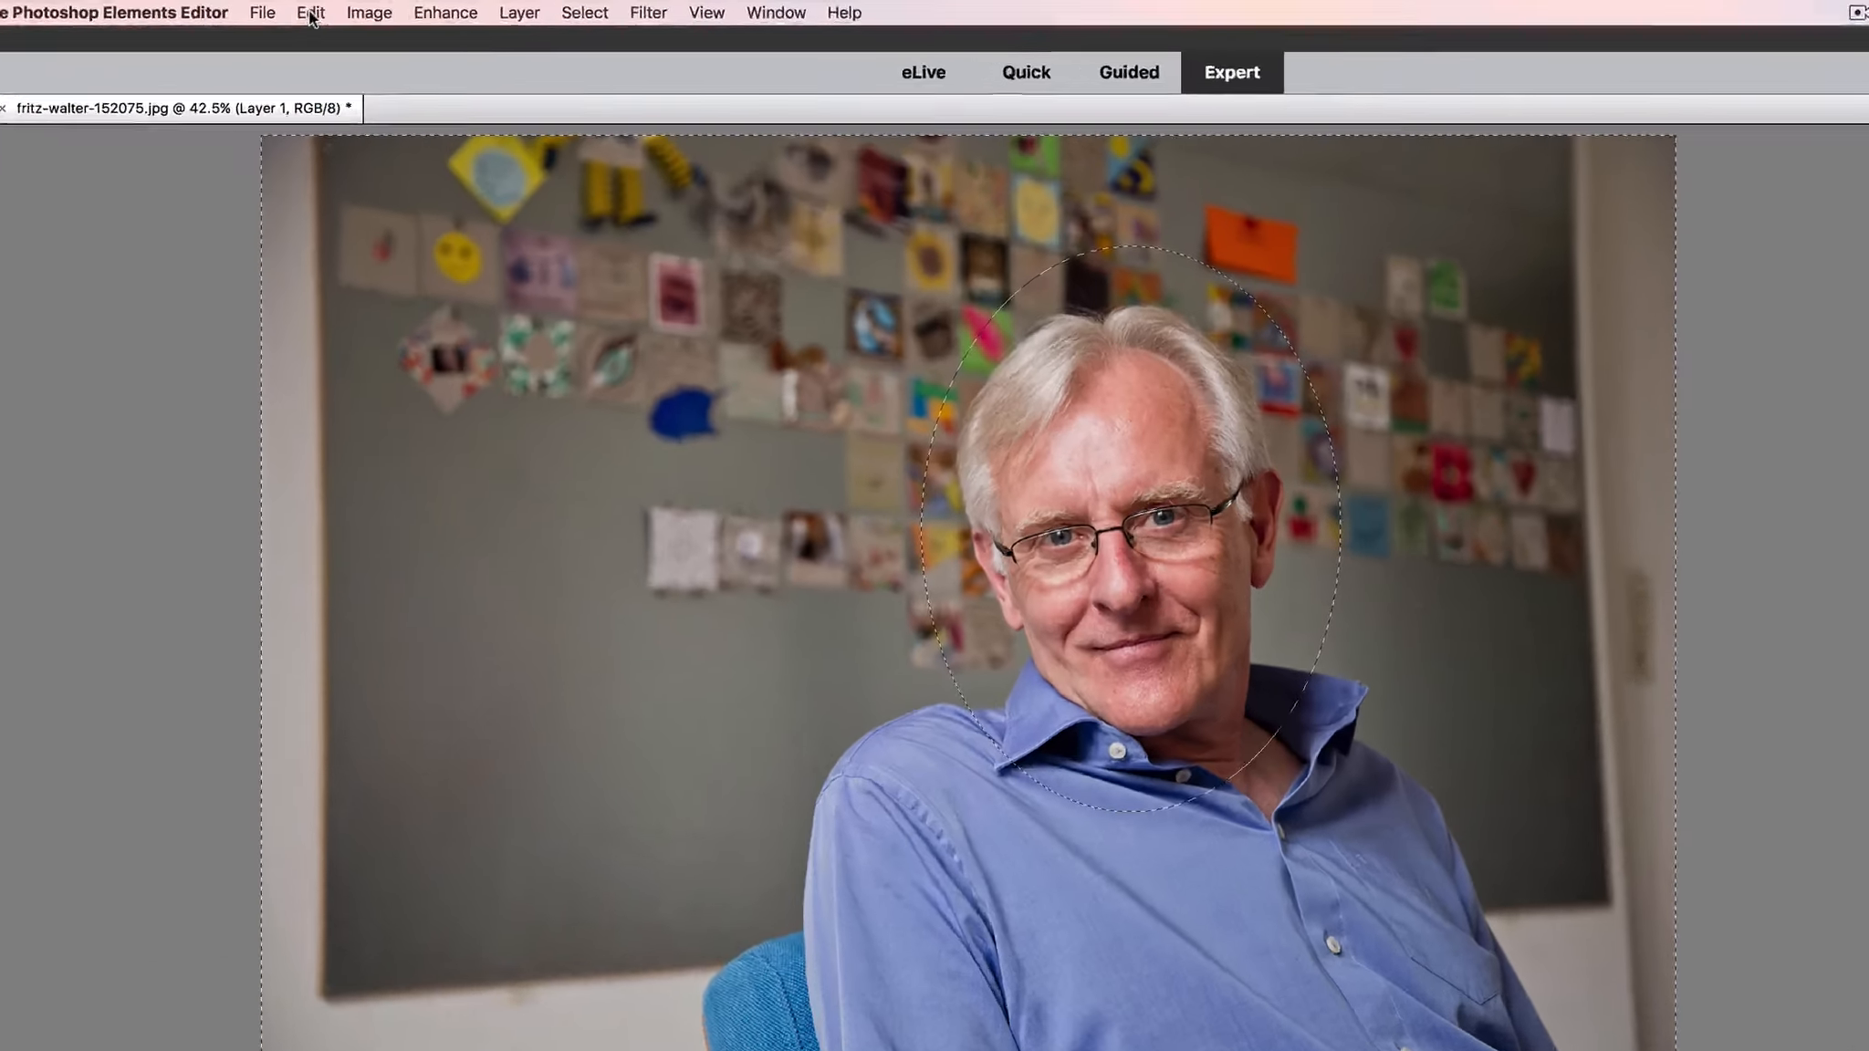
left_click(310, 13)
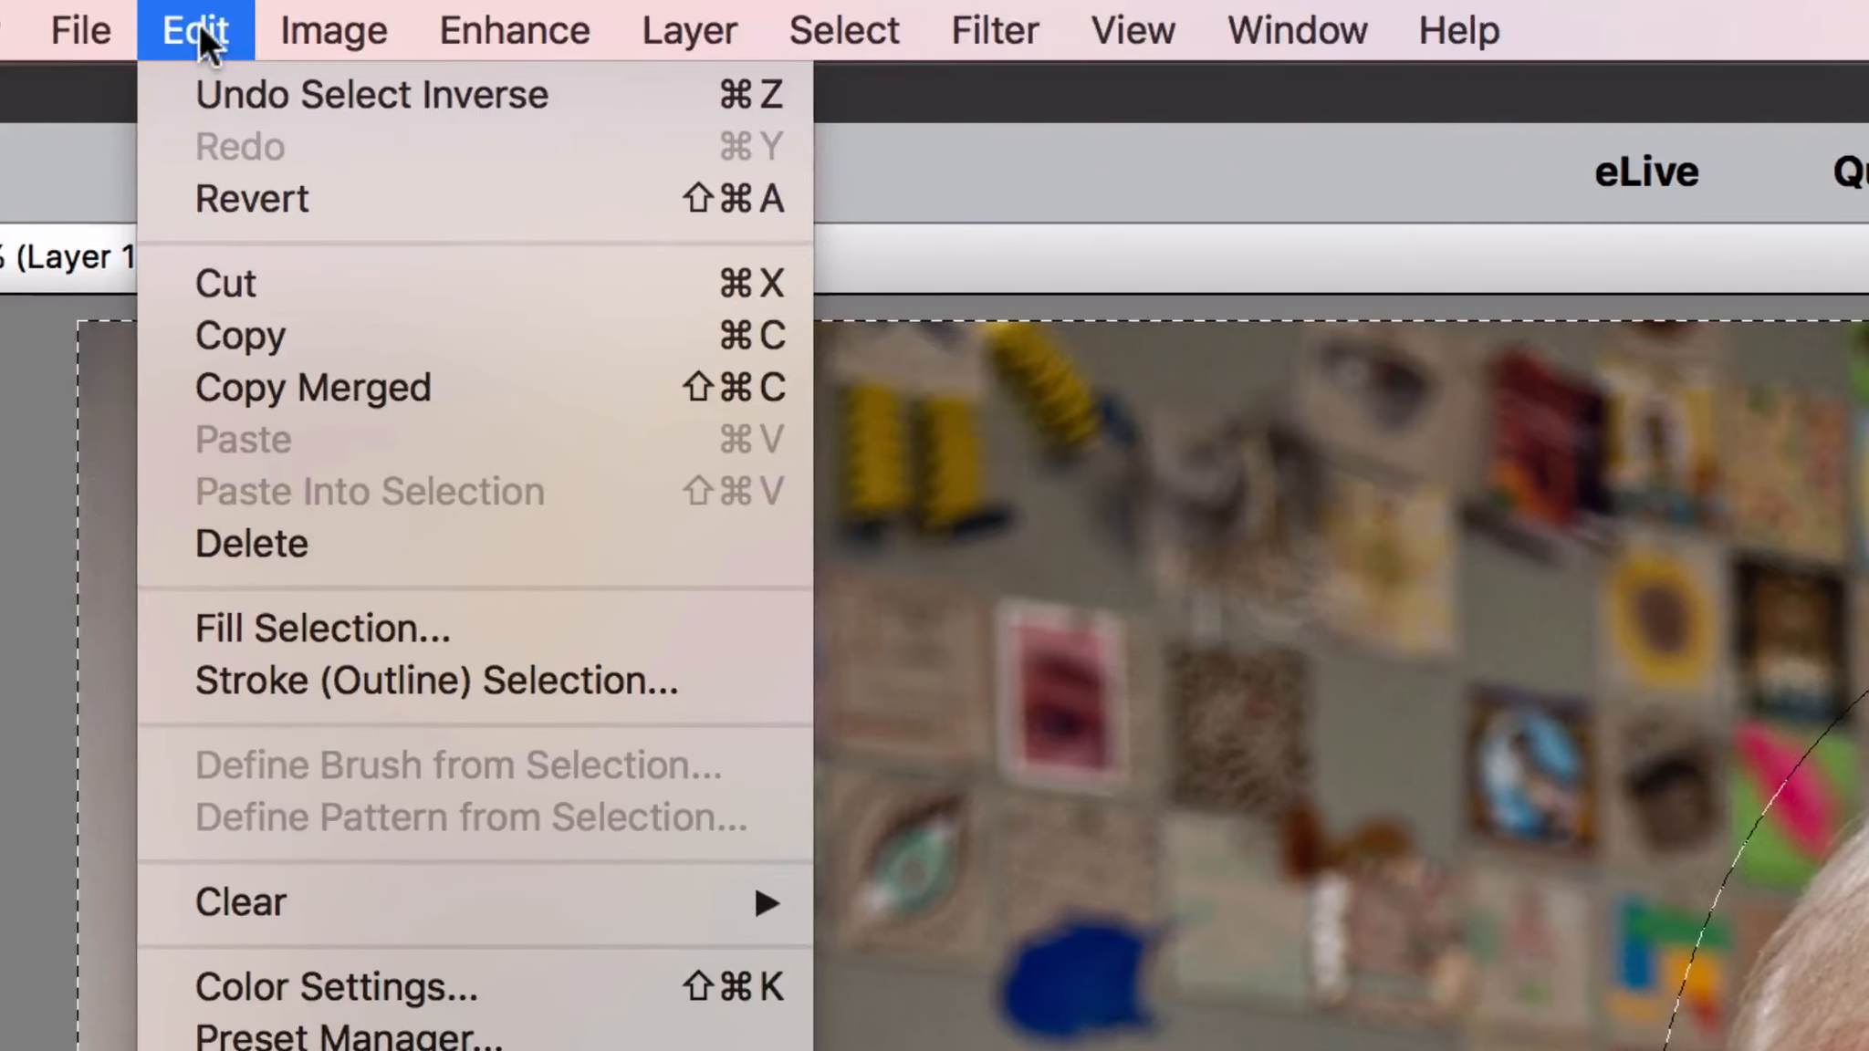
left_click(467, 633)
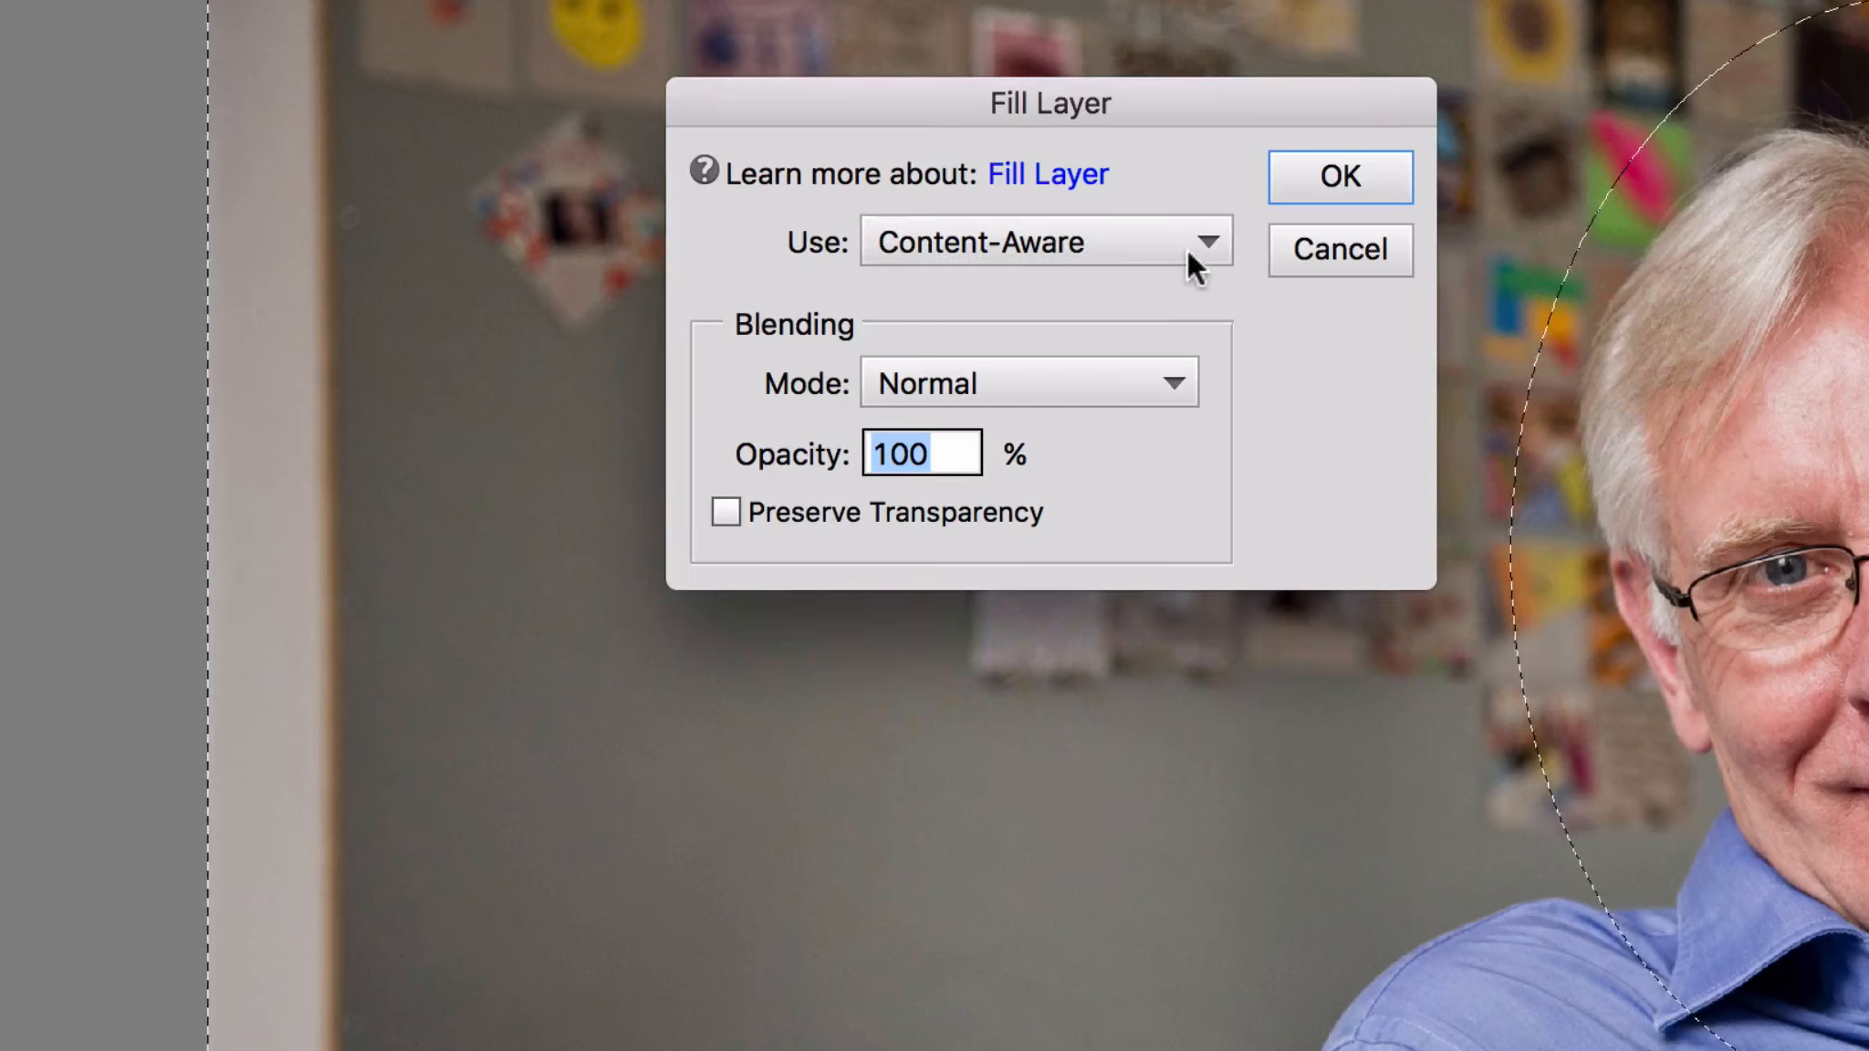
left_click(1197, 234)
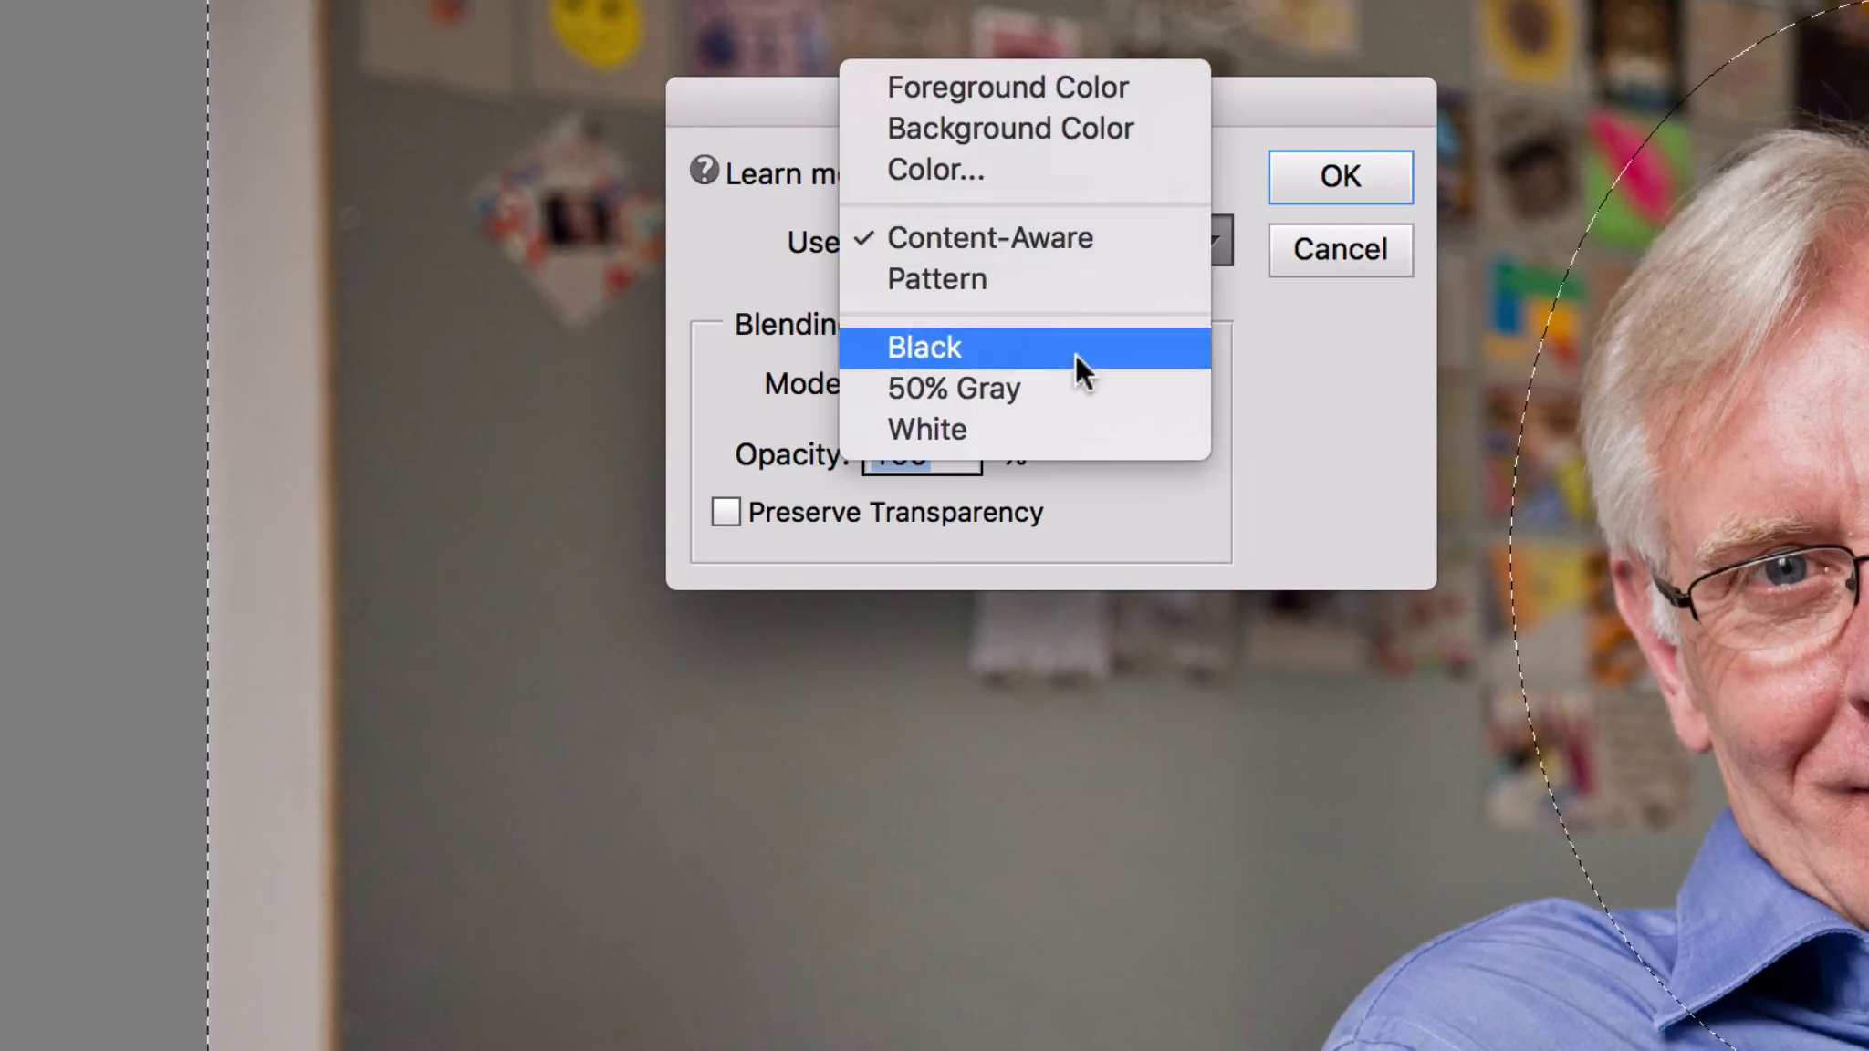
left_click(1030, 429)
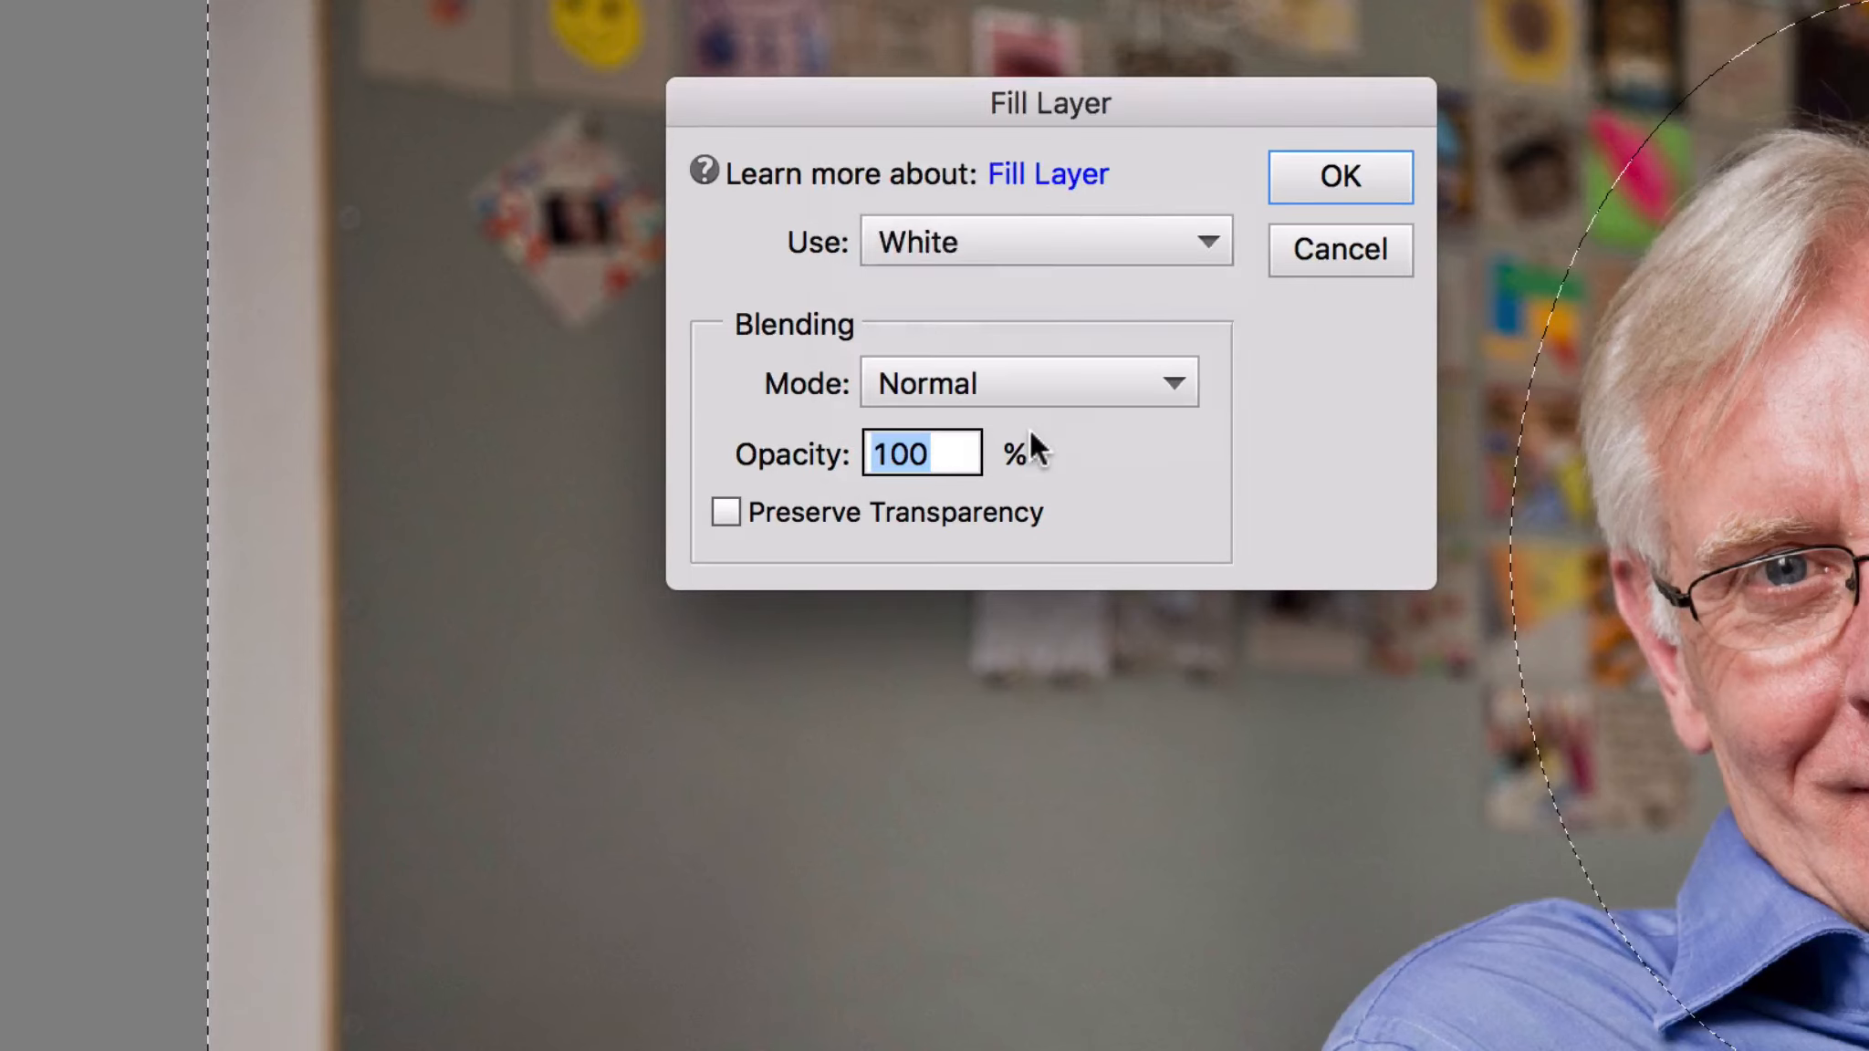
left_click(1355, 172)
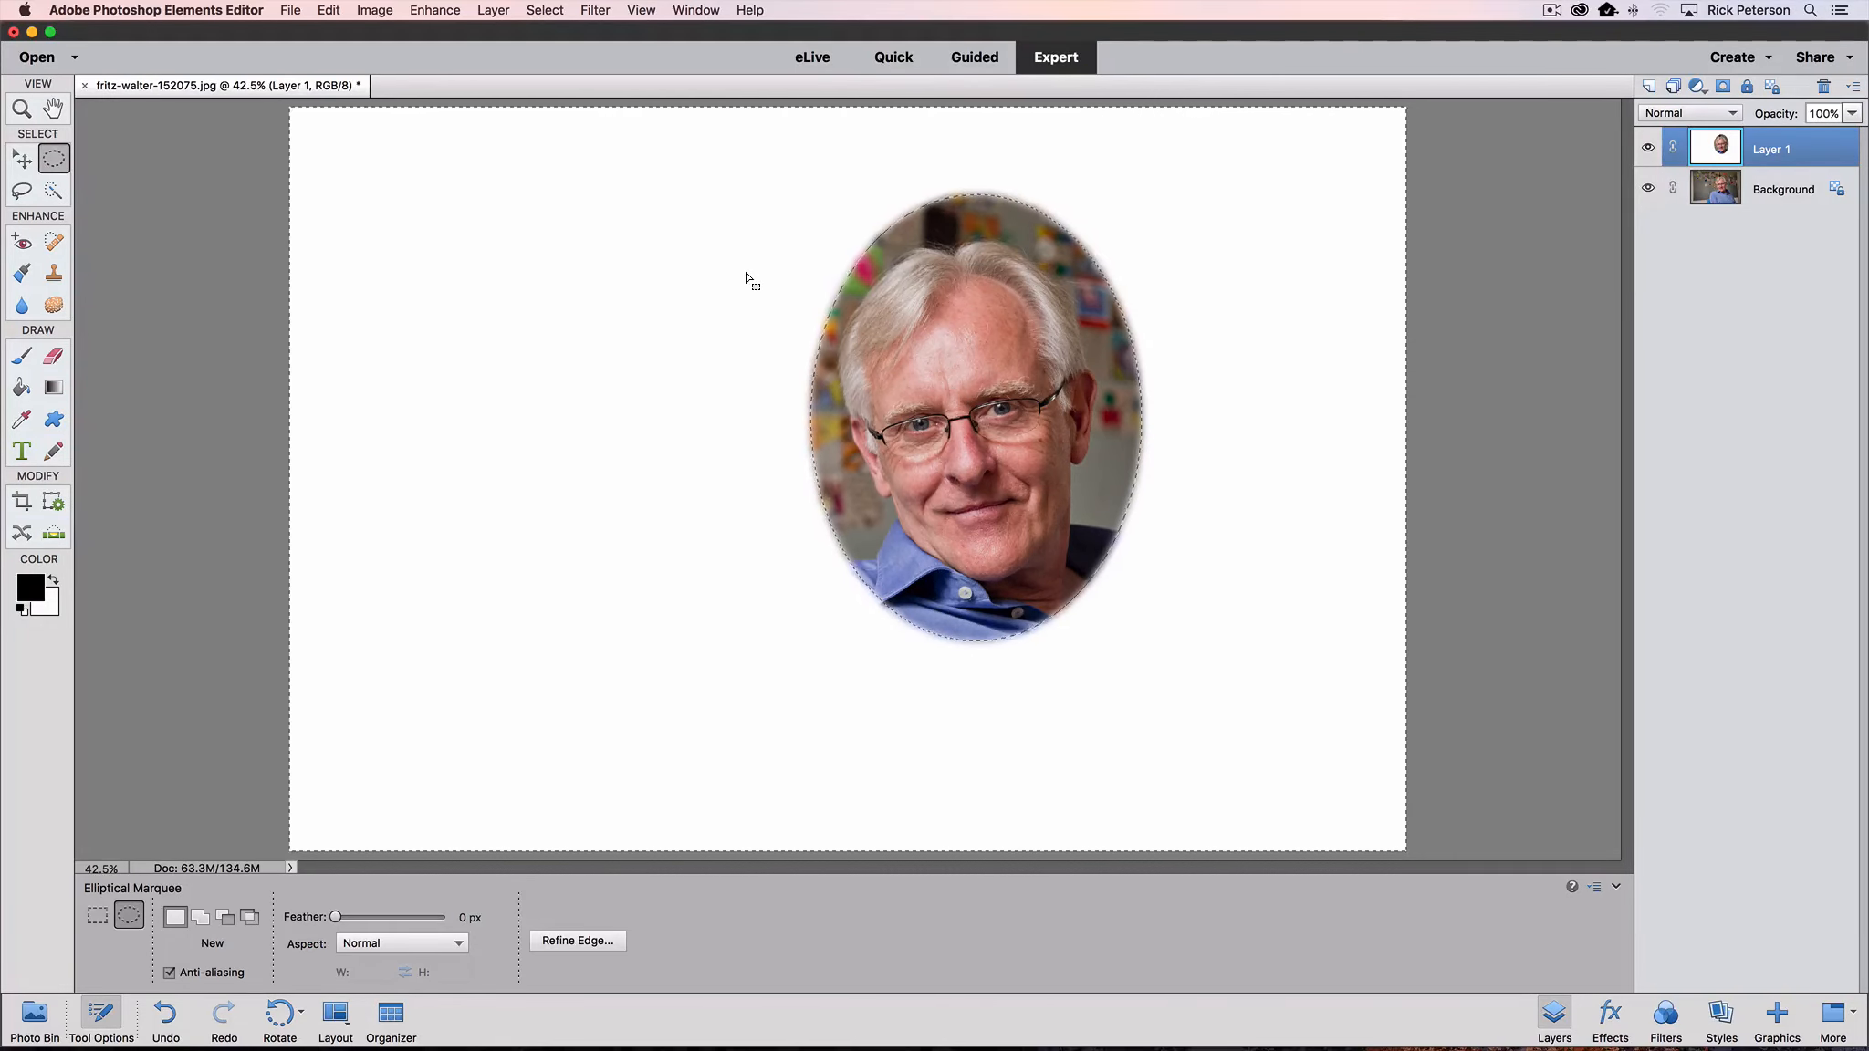
key("super+d")
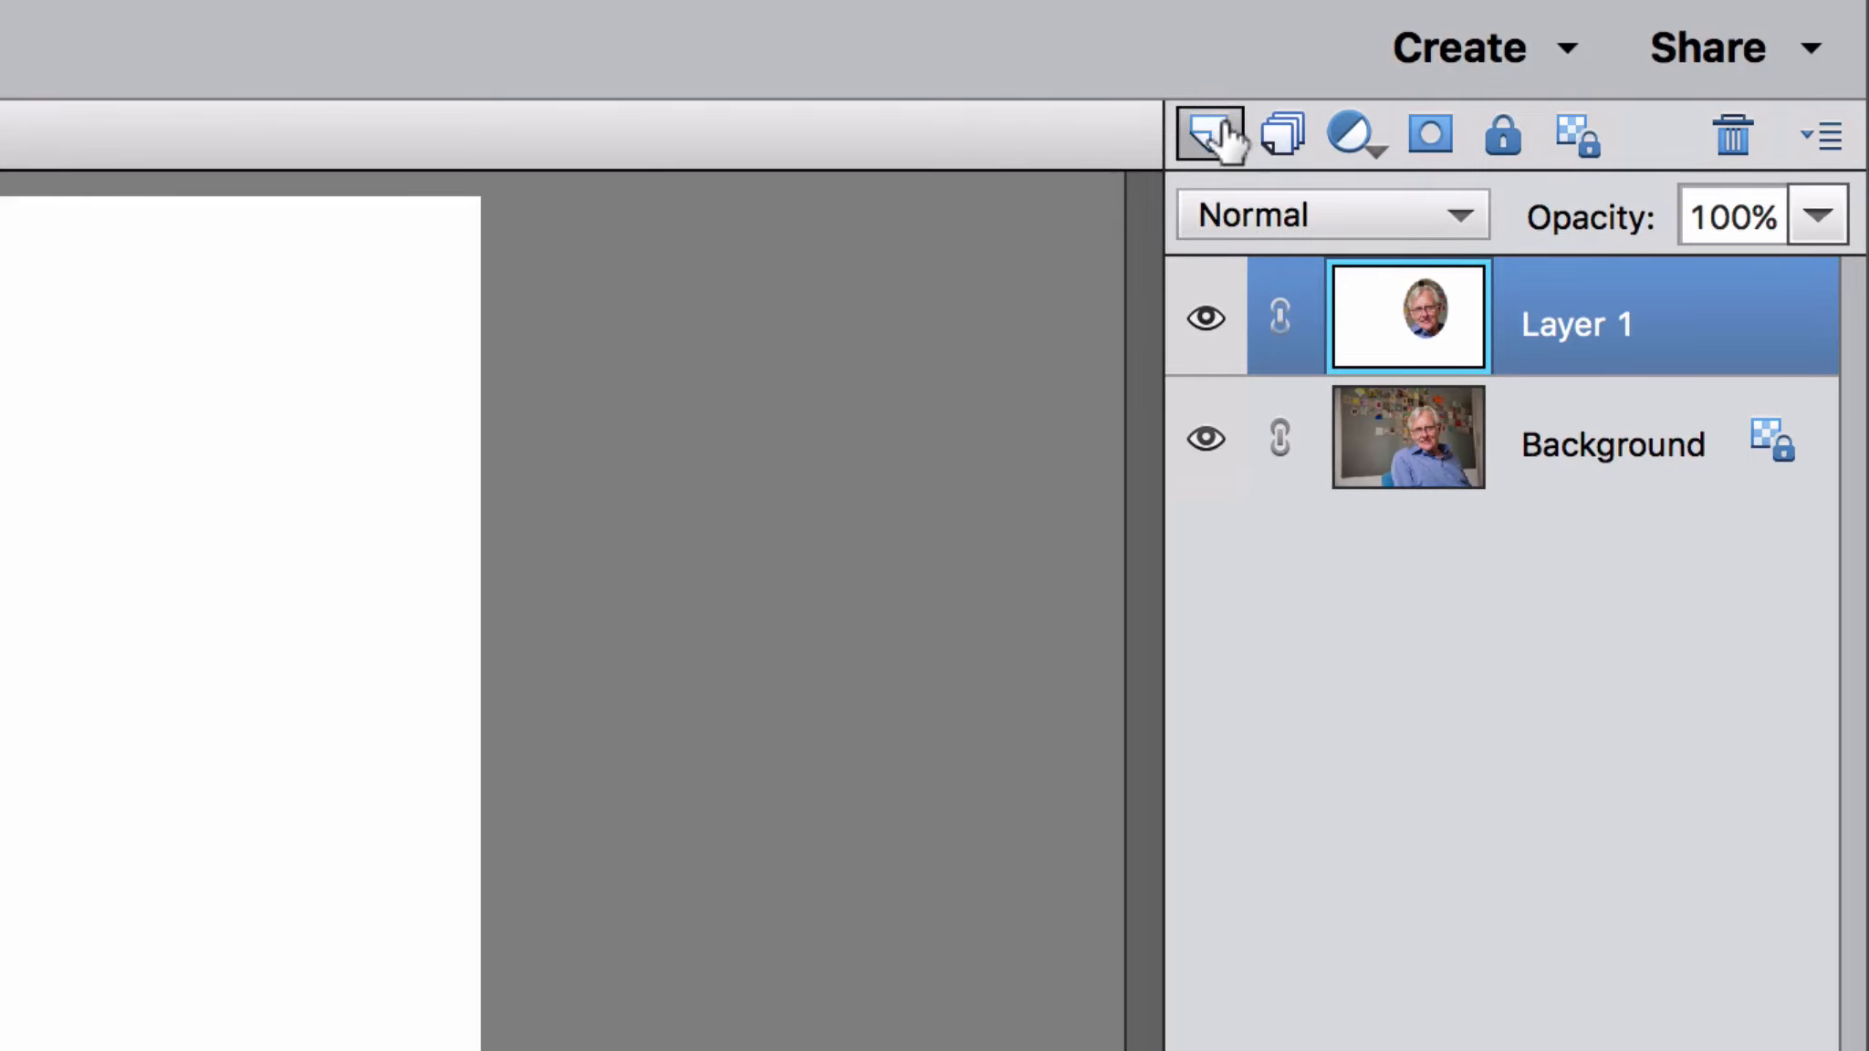
Step: Add a new blank layer above Layer 1 and load the saved "oval" selection as a new selection
left_click(1221, 136)
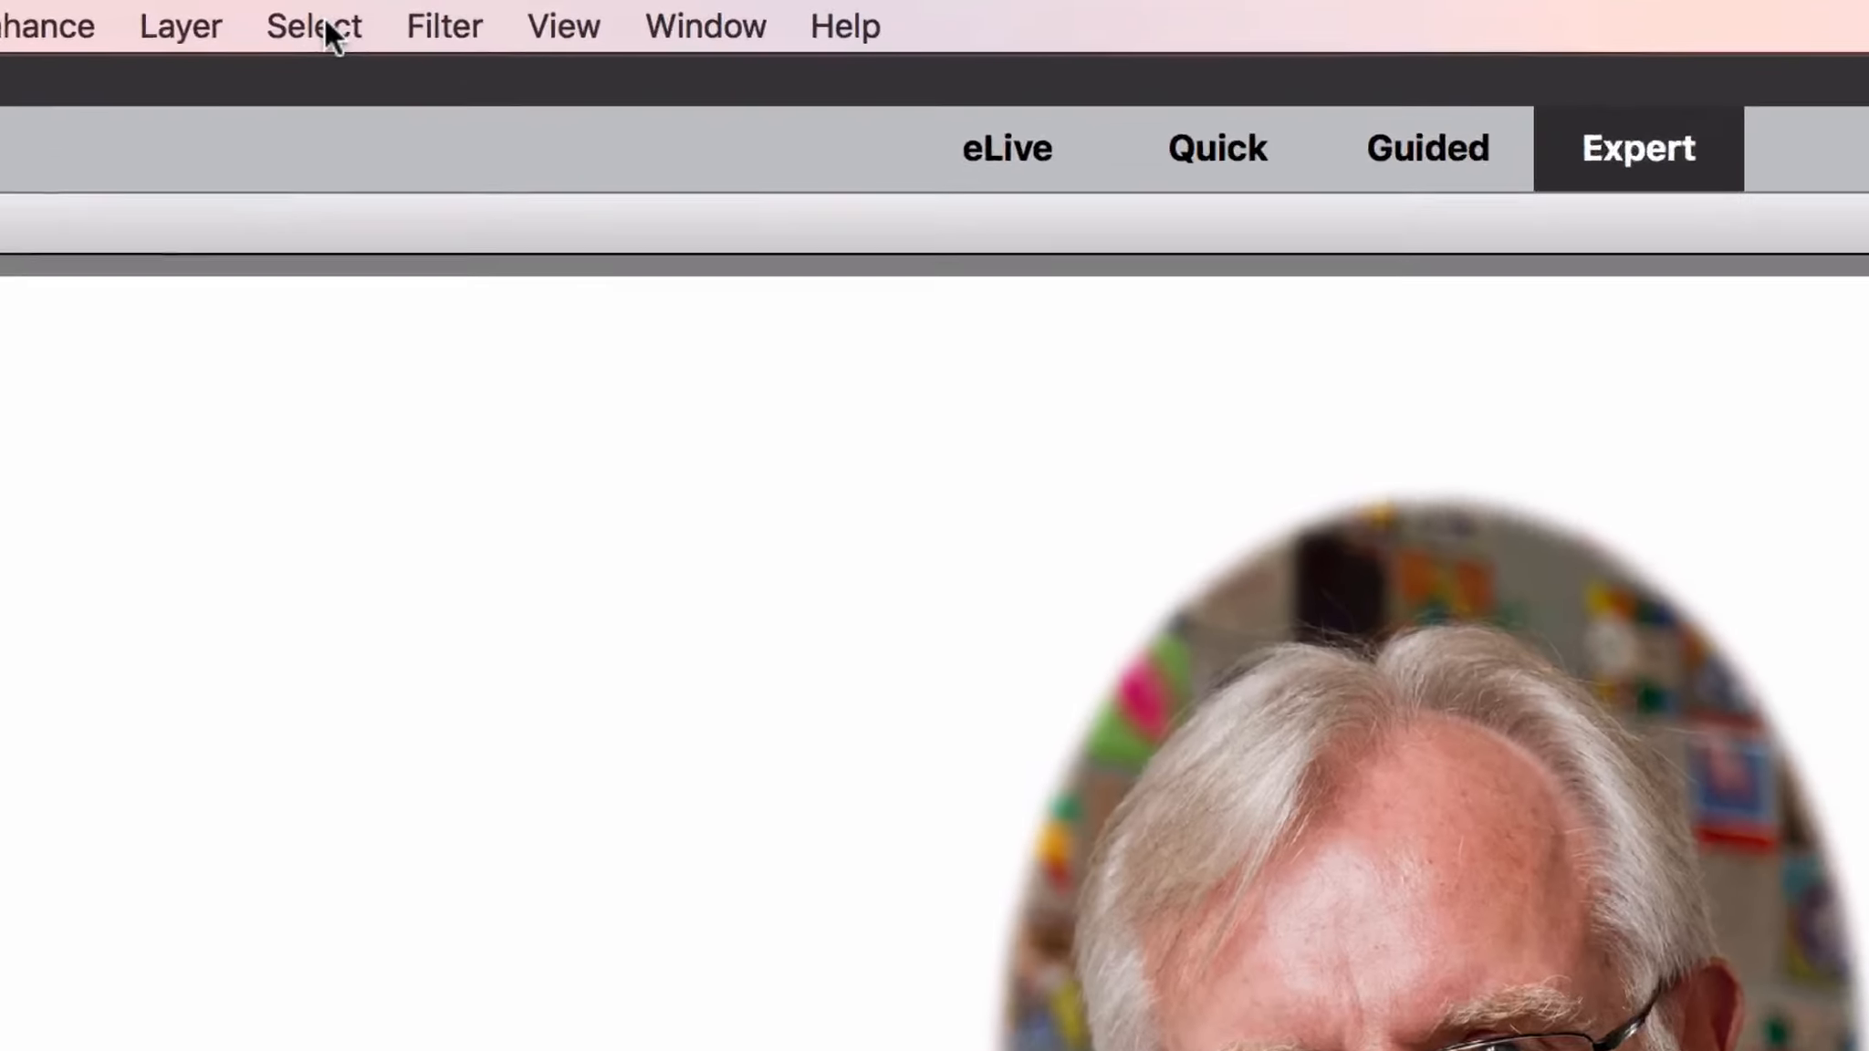
left_click(326, 22)
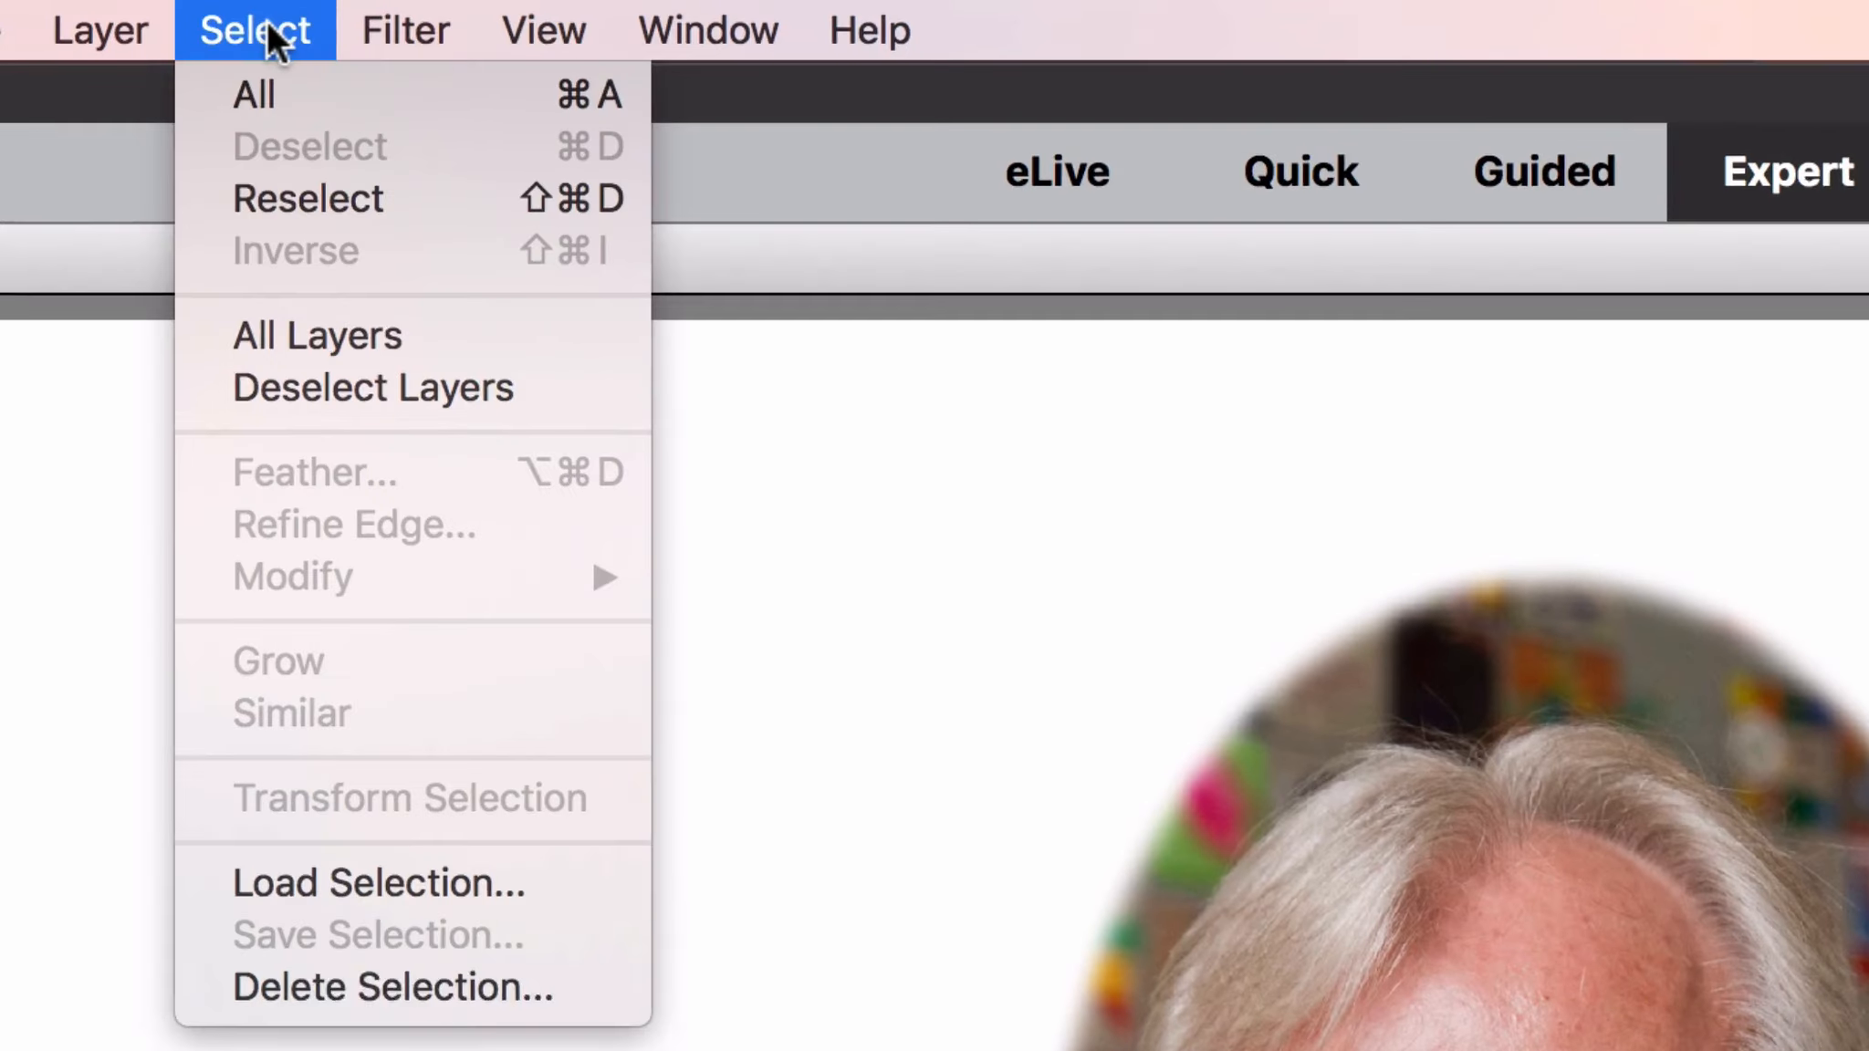
left_click(410, 880)
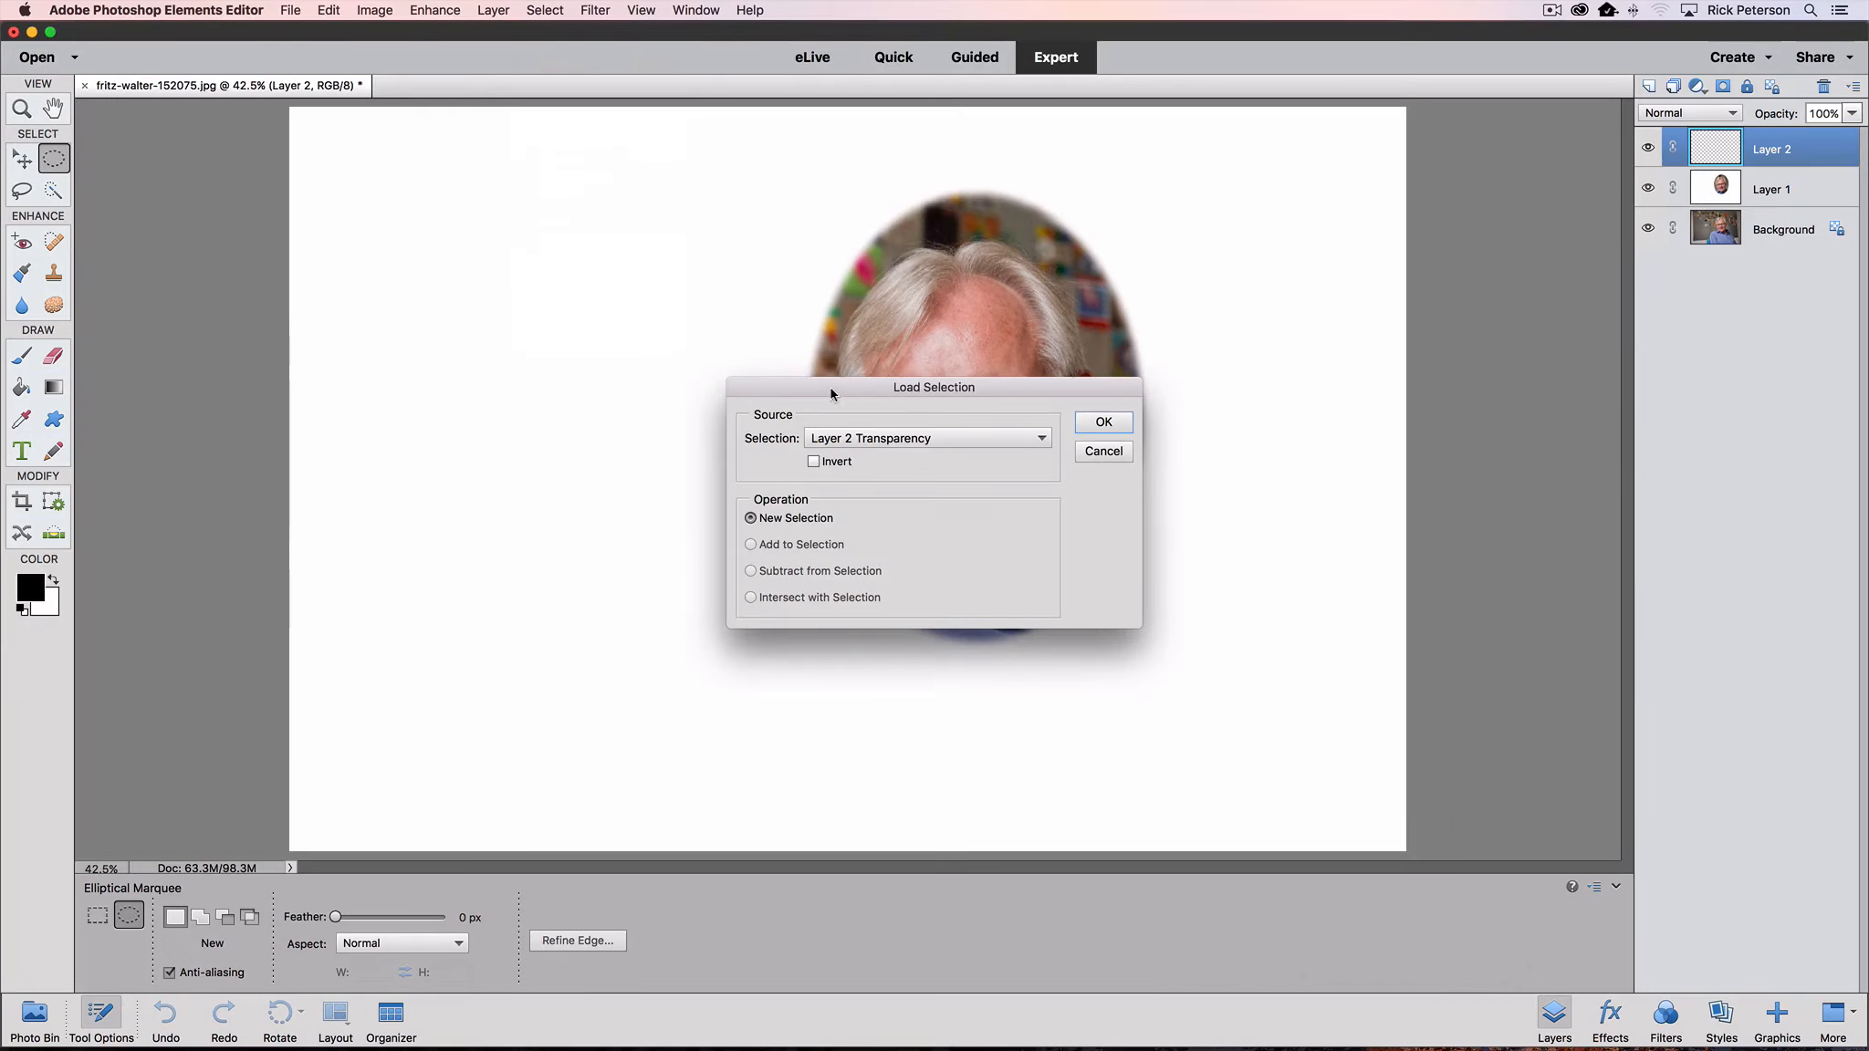
left_click_drag(830, 388, 552, 188)
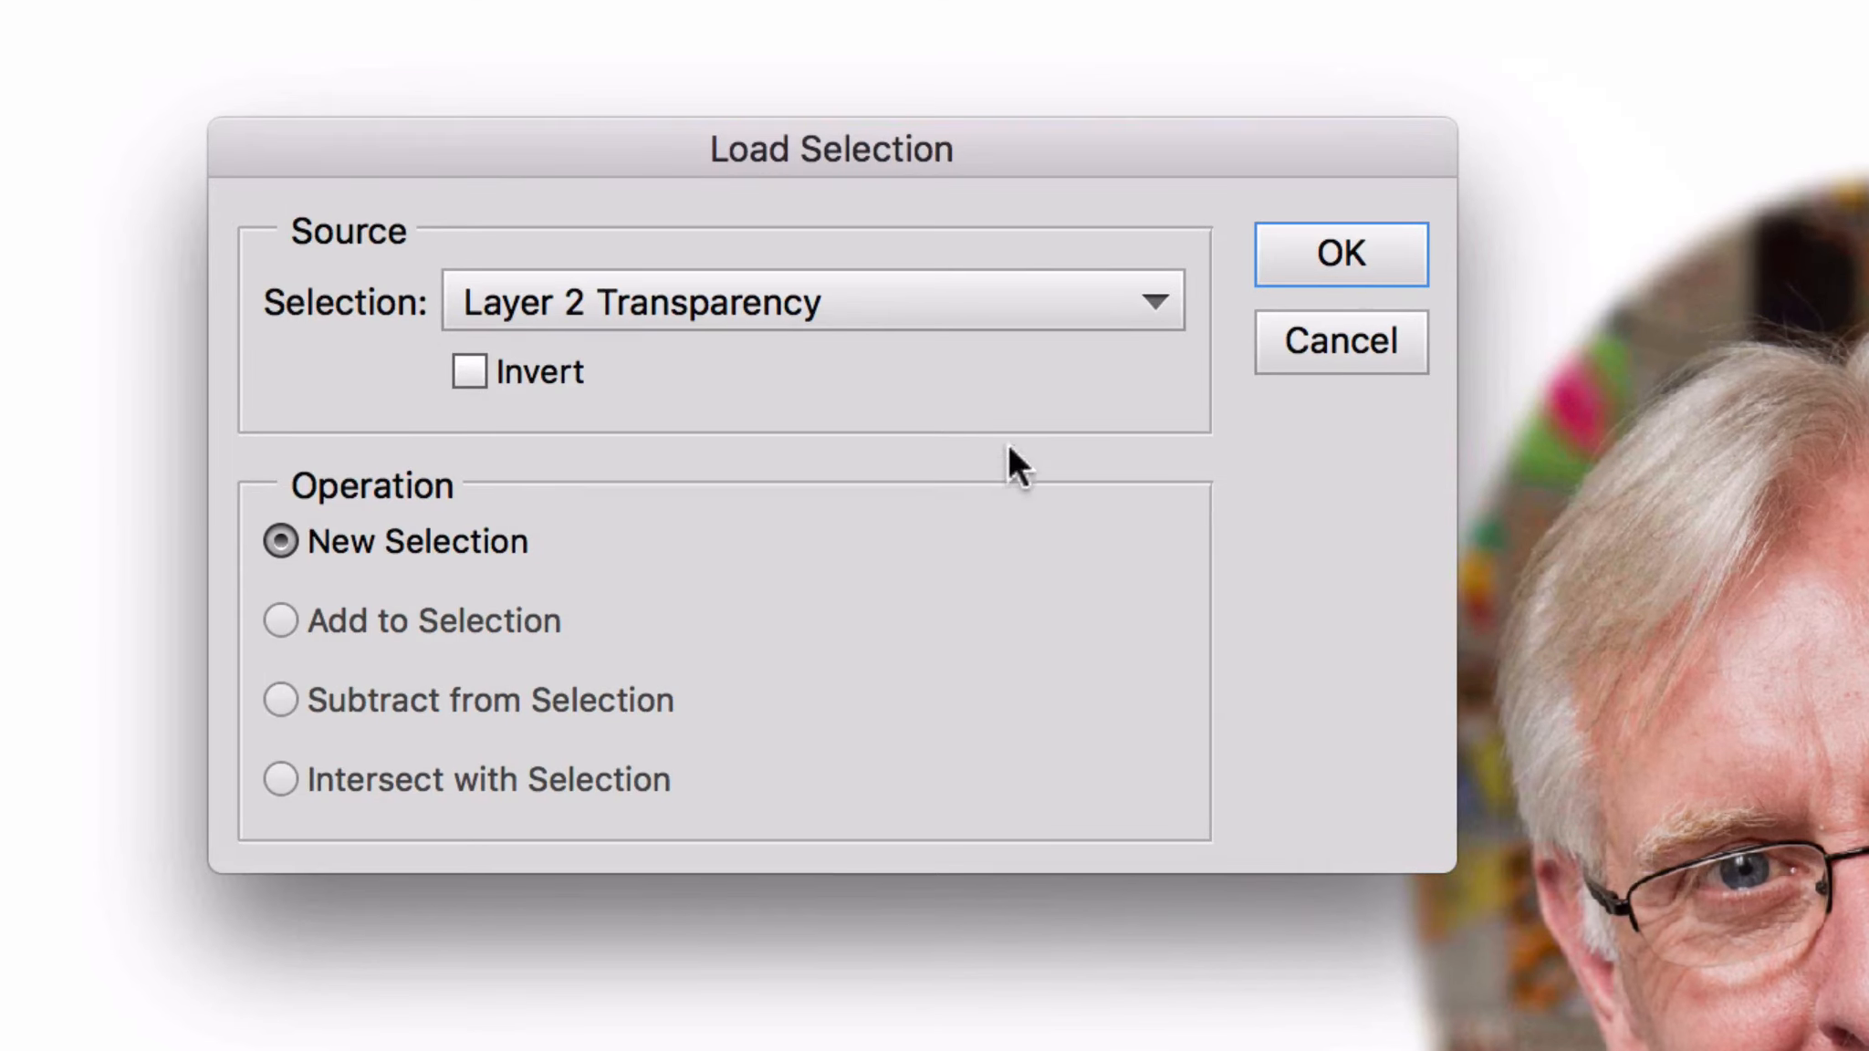
left_click(1124, 301)
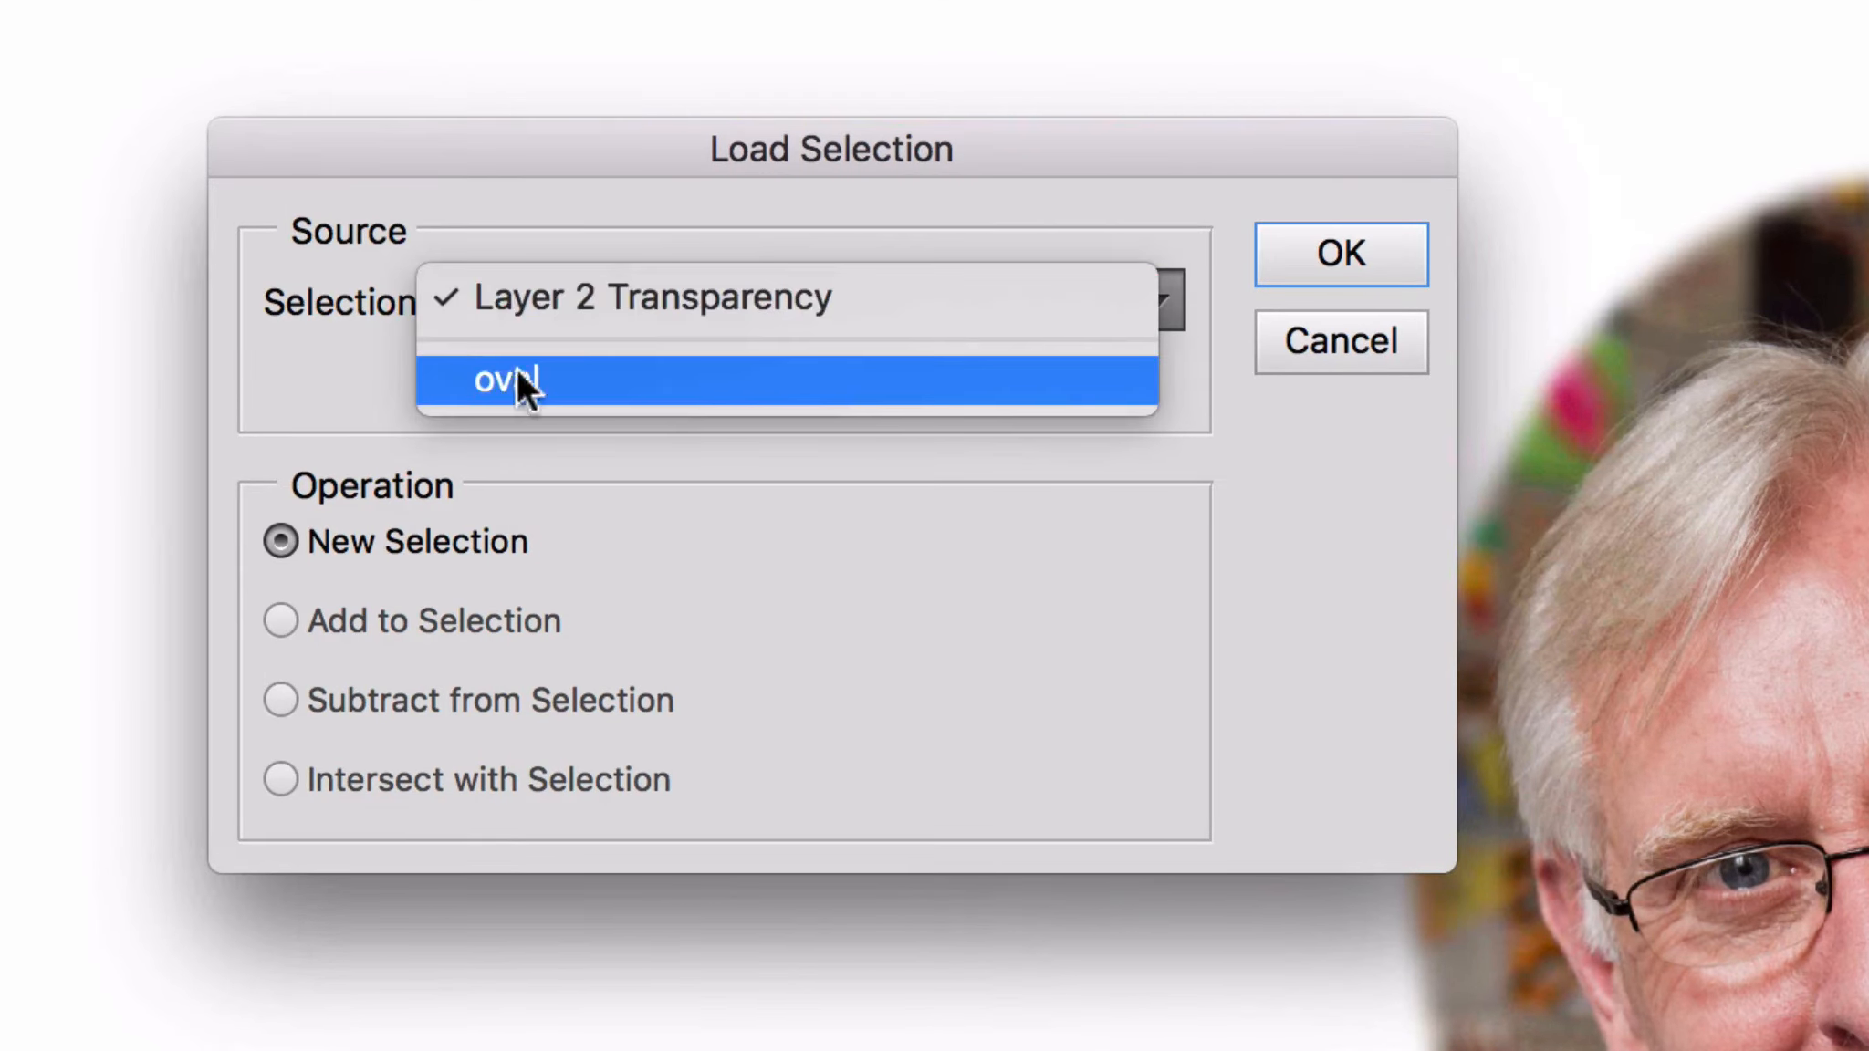
left_click(572, 381)
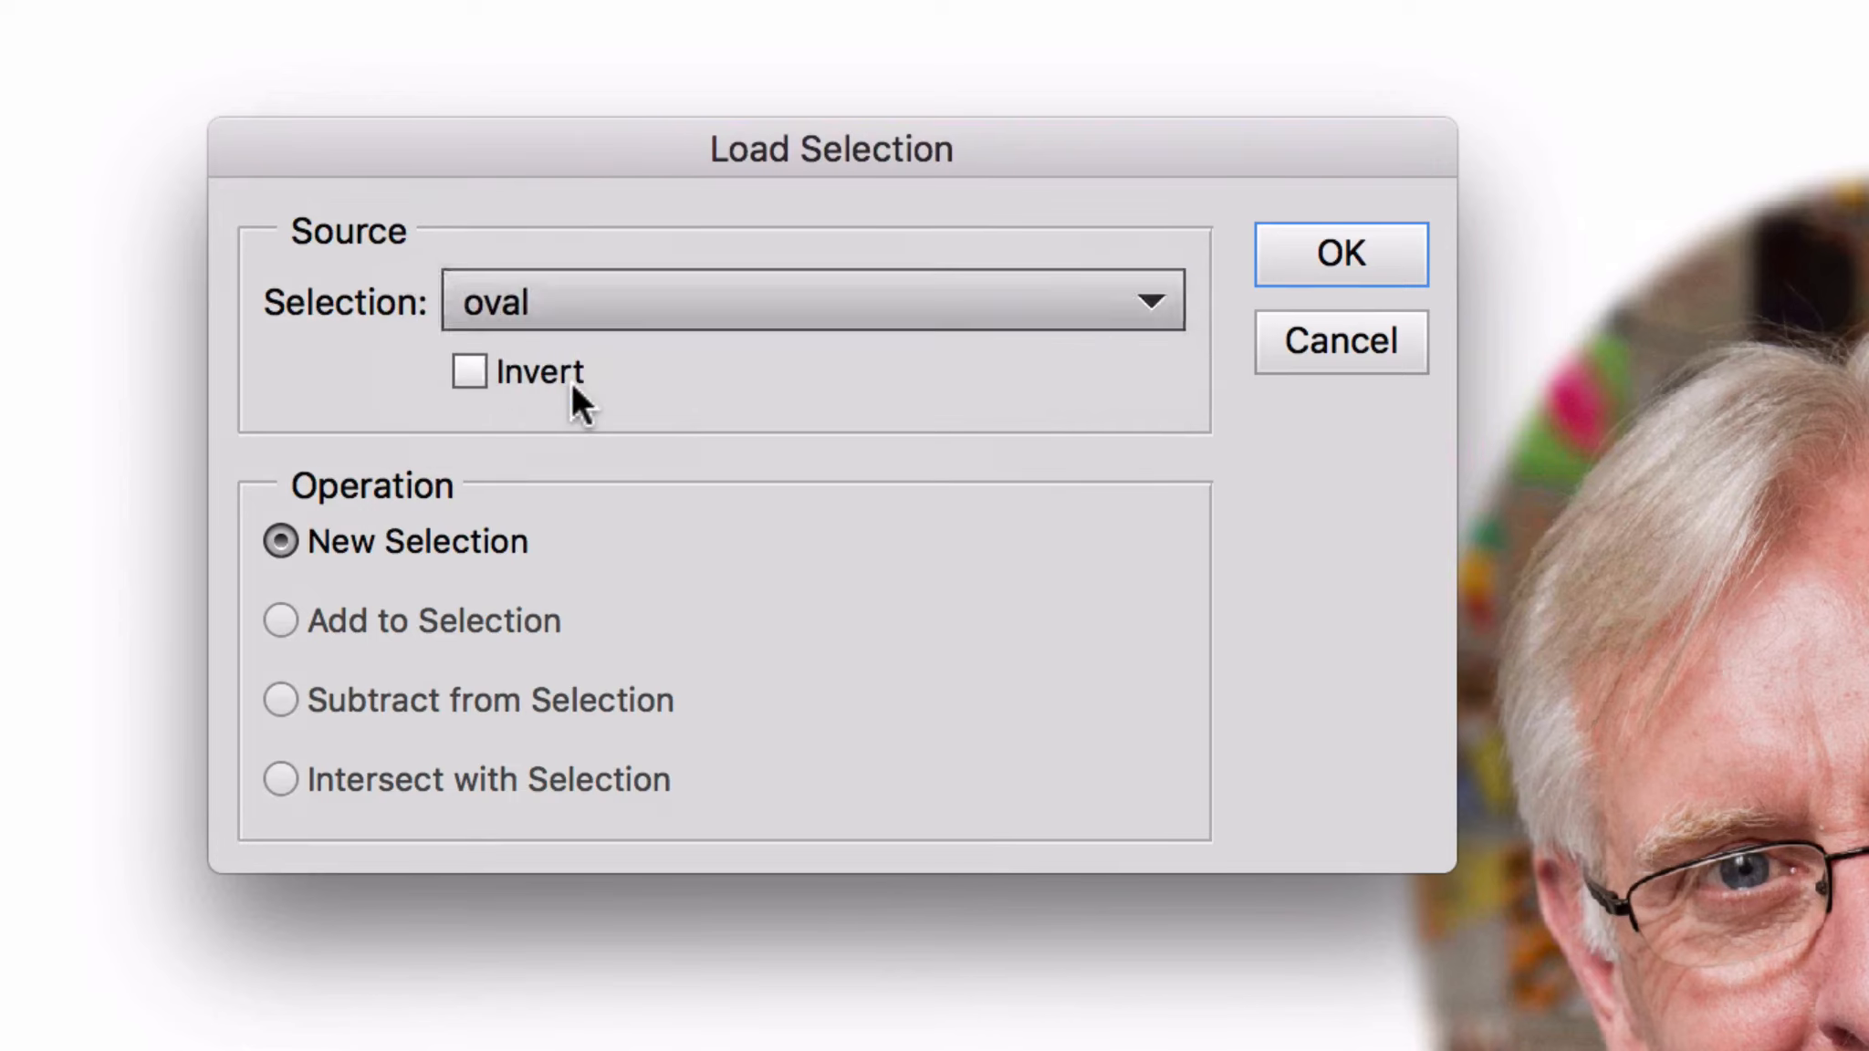
left_click(1344, 255)
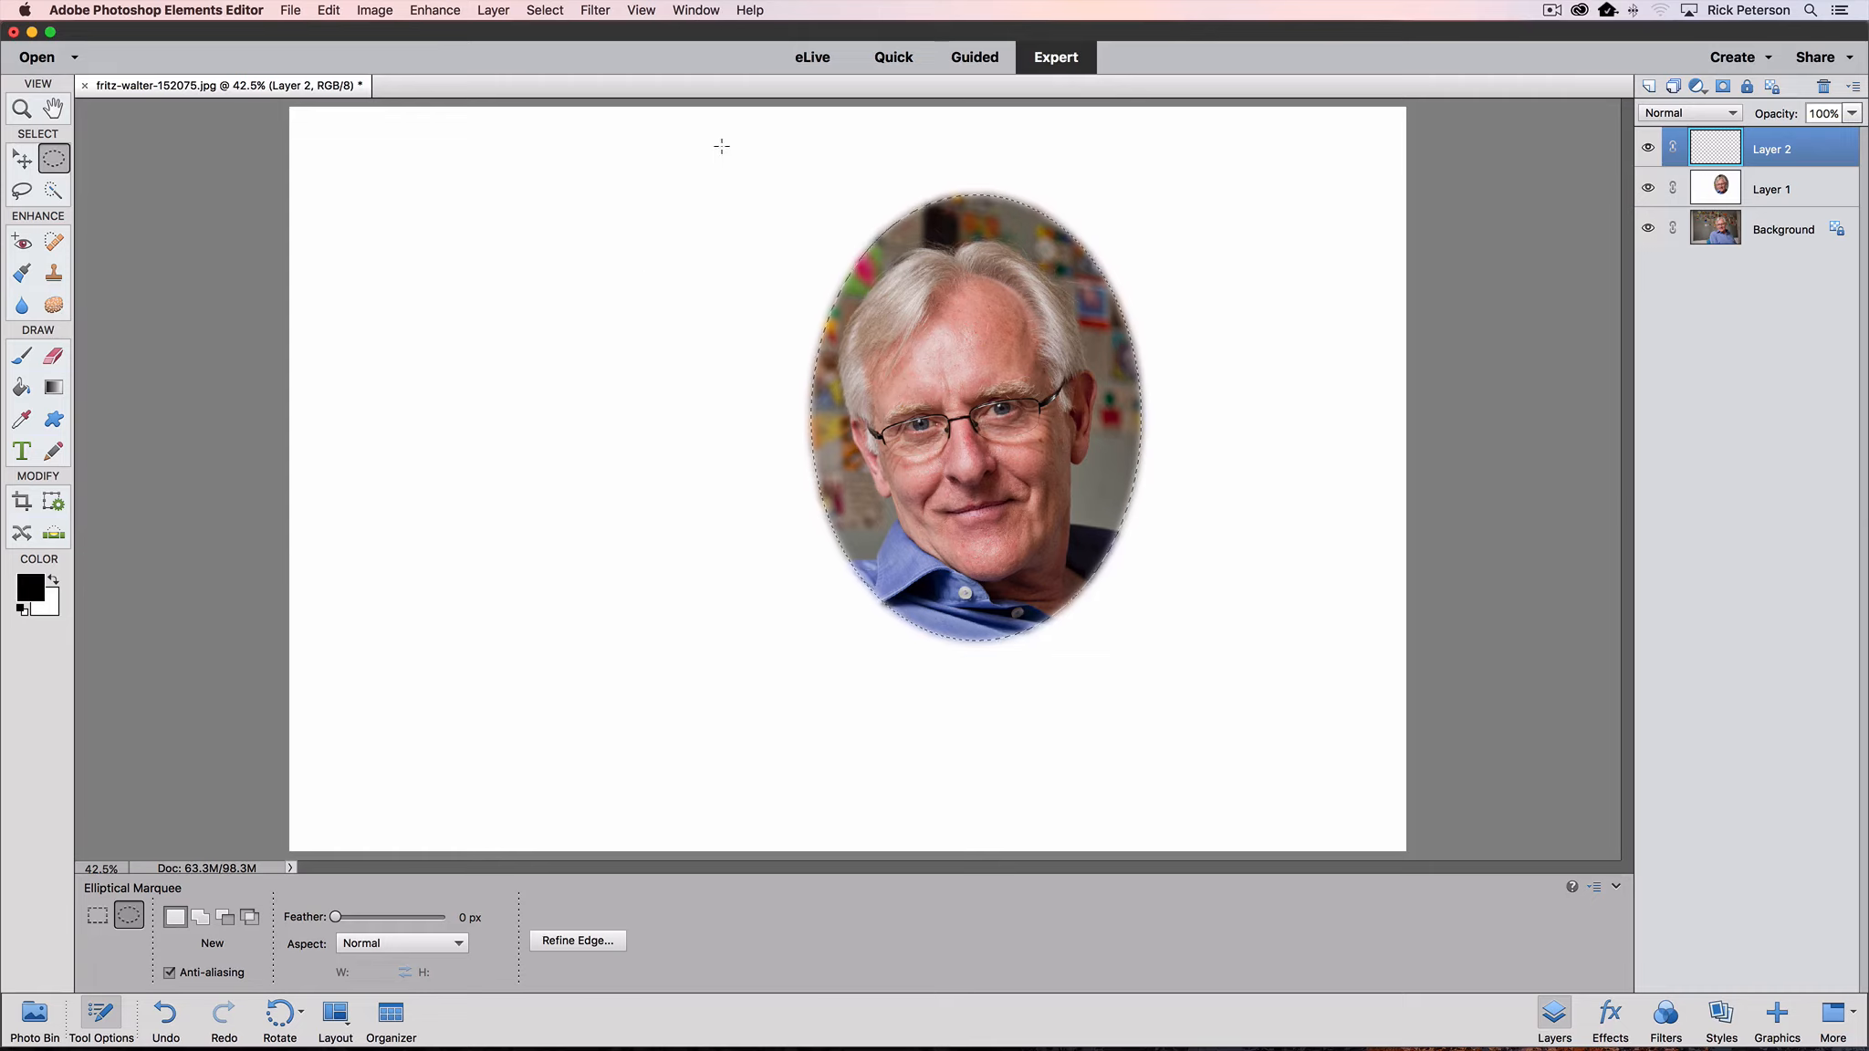
Step: Stroke the oval selection on Layer 2 with an 8 px black outline placed inside, in Normal mode at 100% opacity
left_click(330, 10)
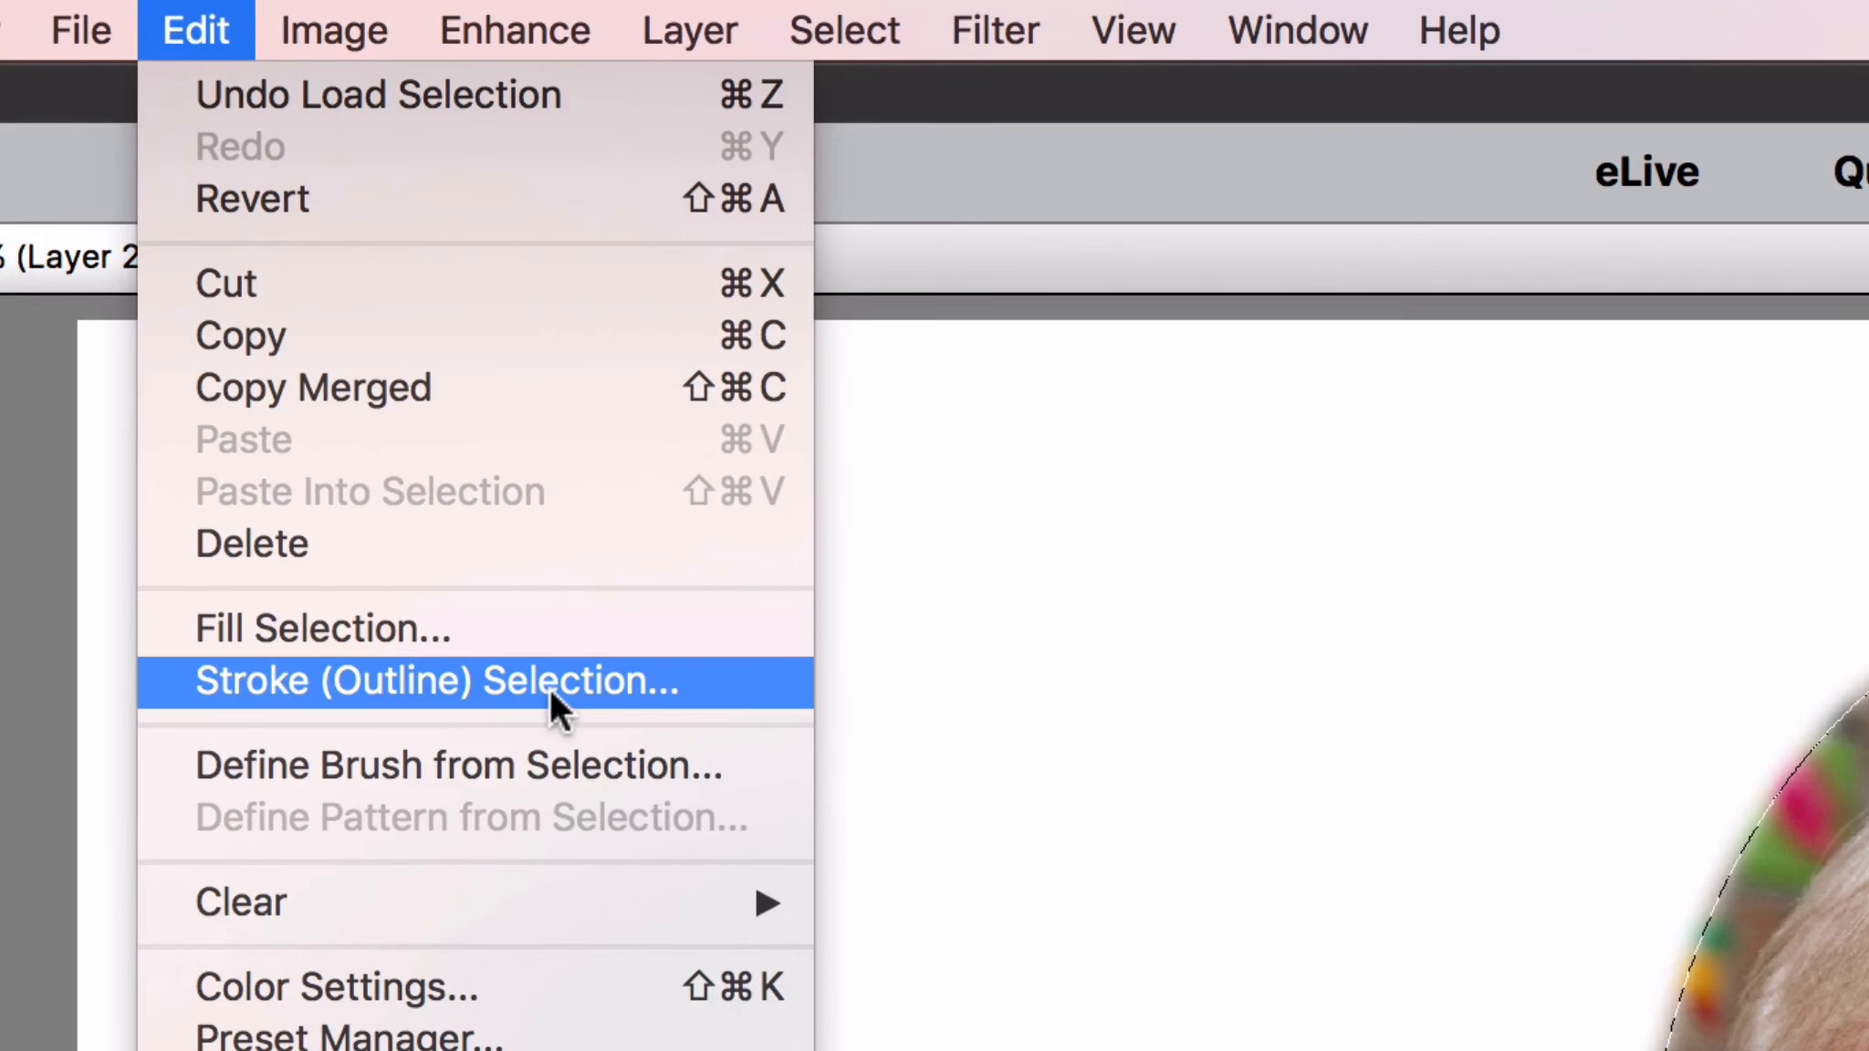
left_click(579, 676)
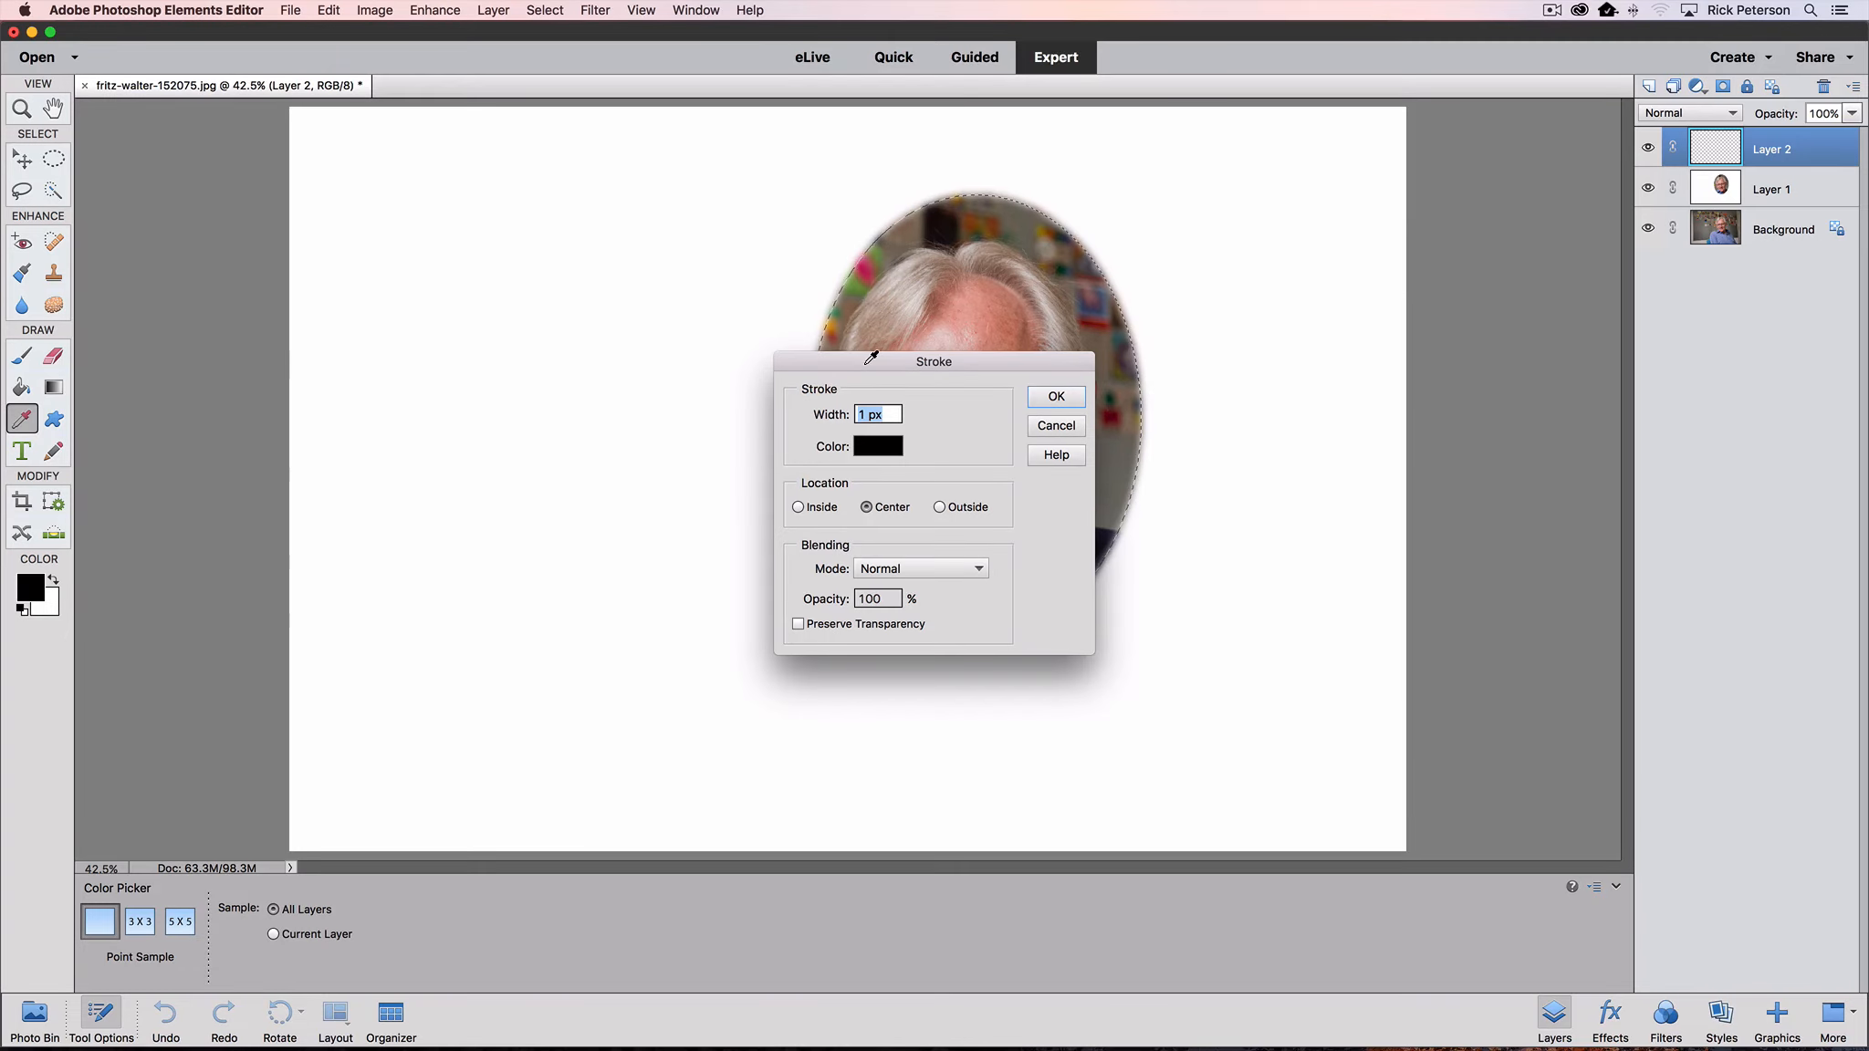
left_click_drag(872, 357, 560, 188)
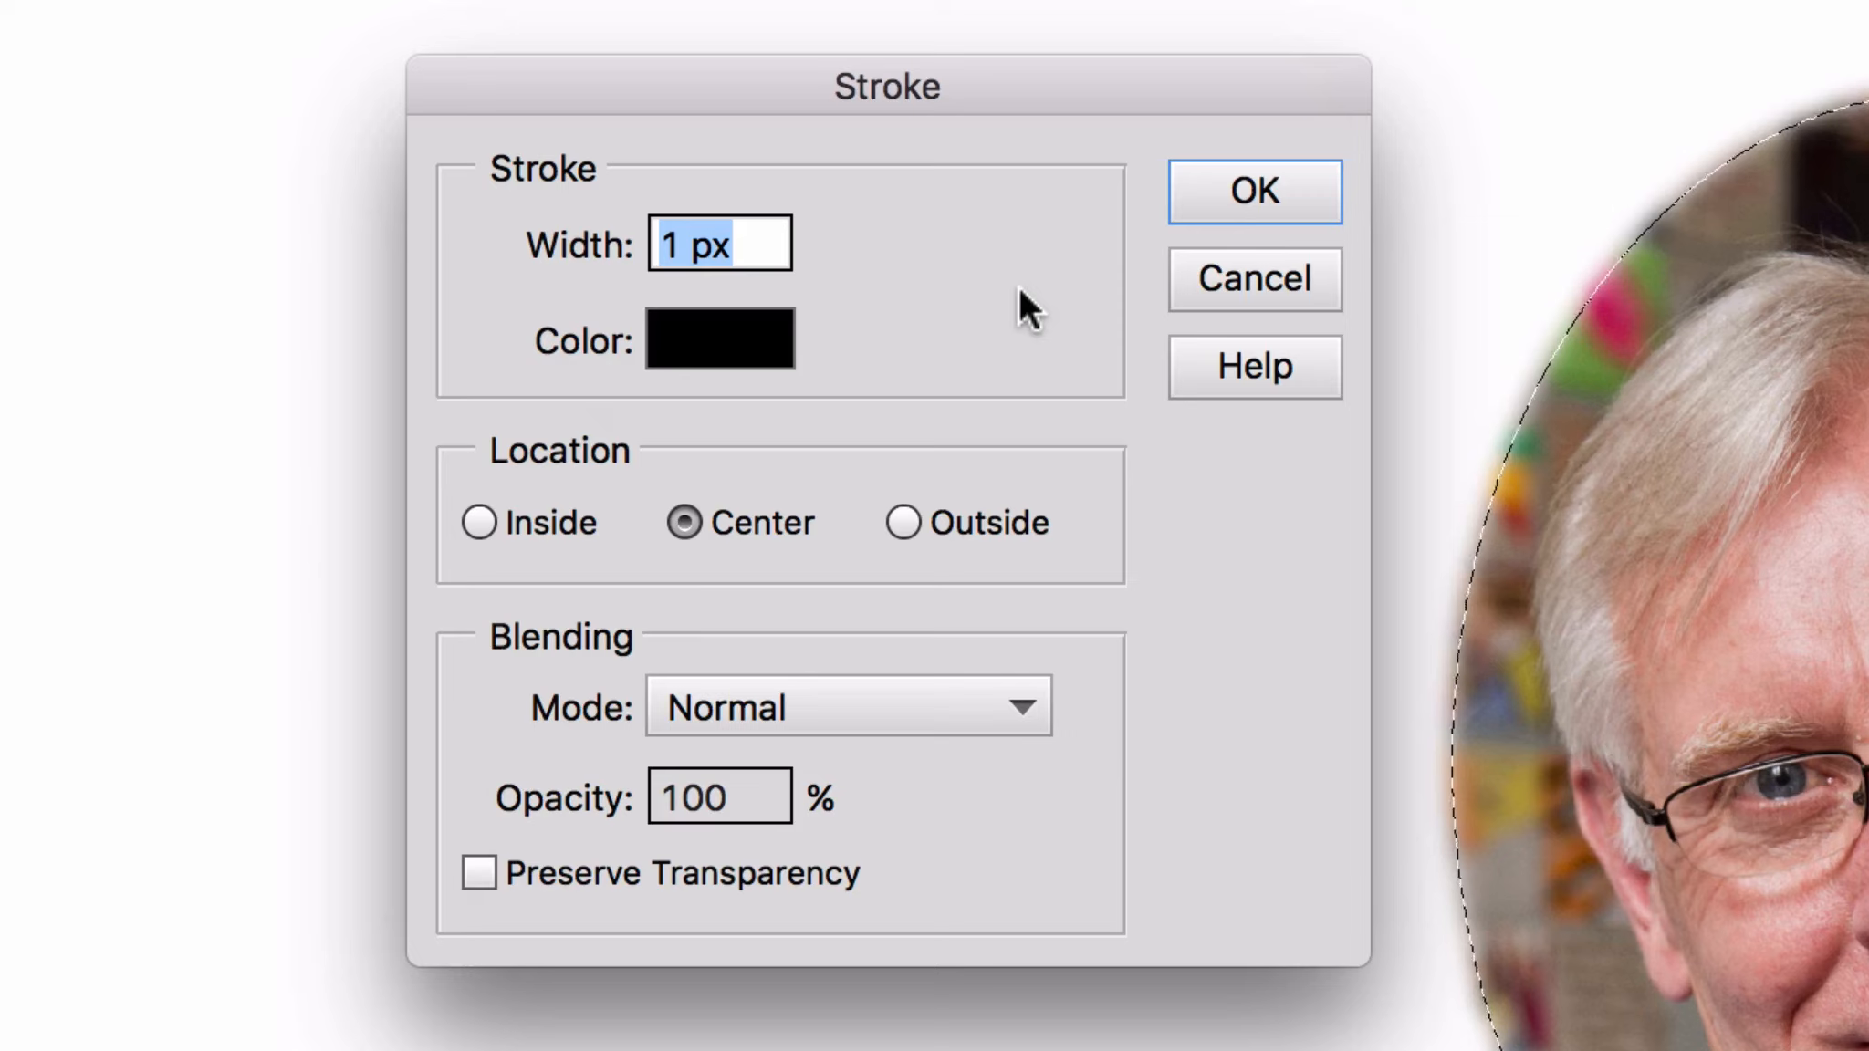
type("8")
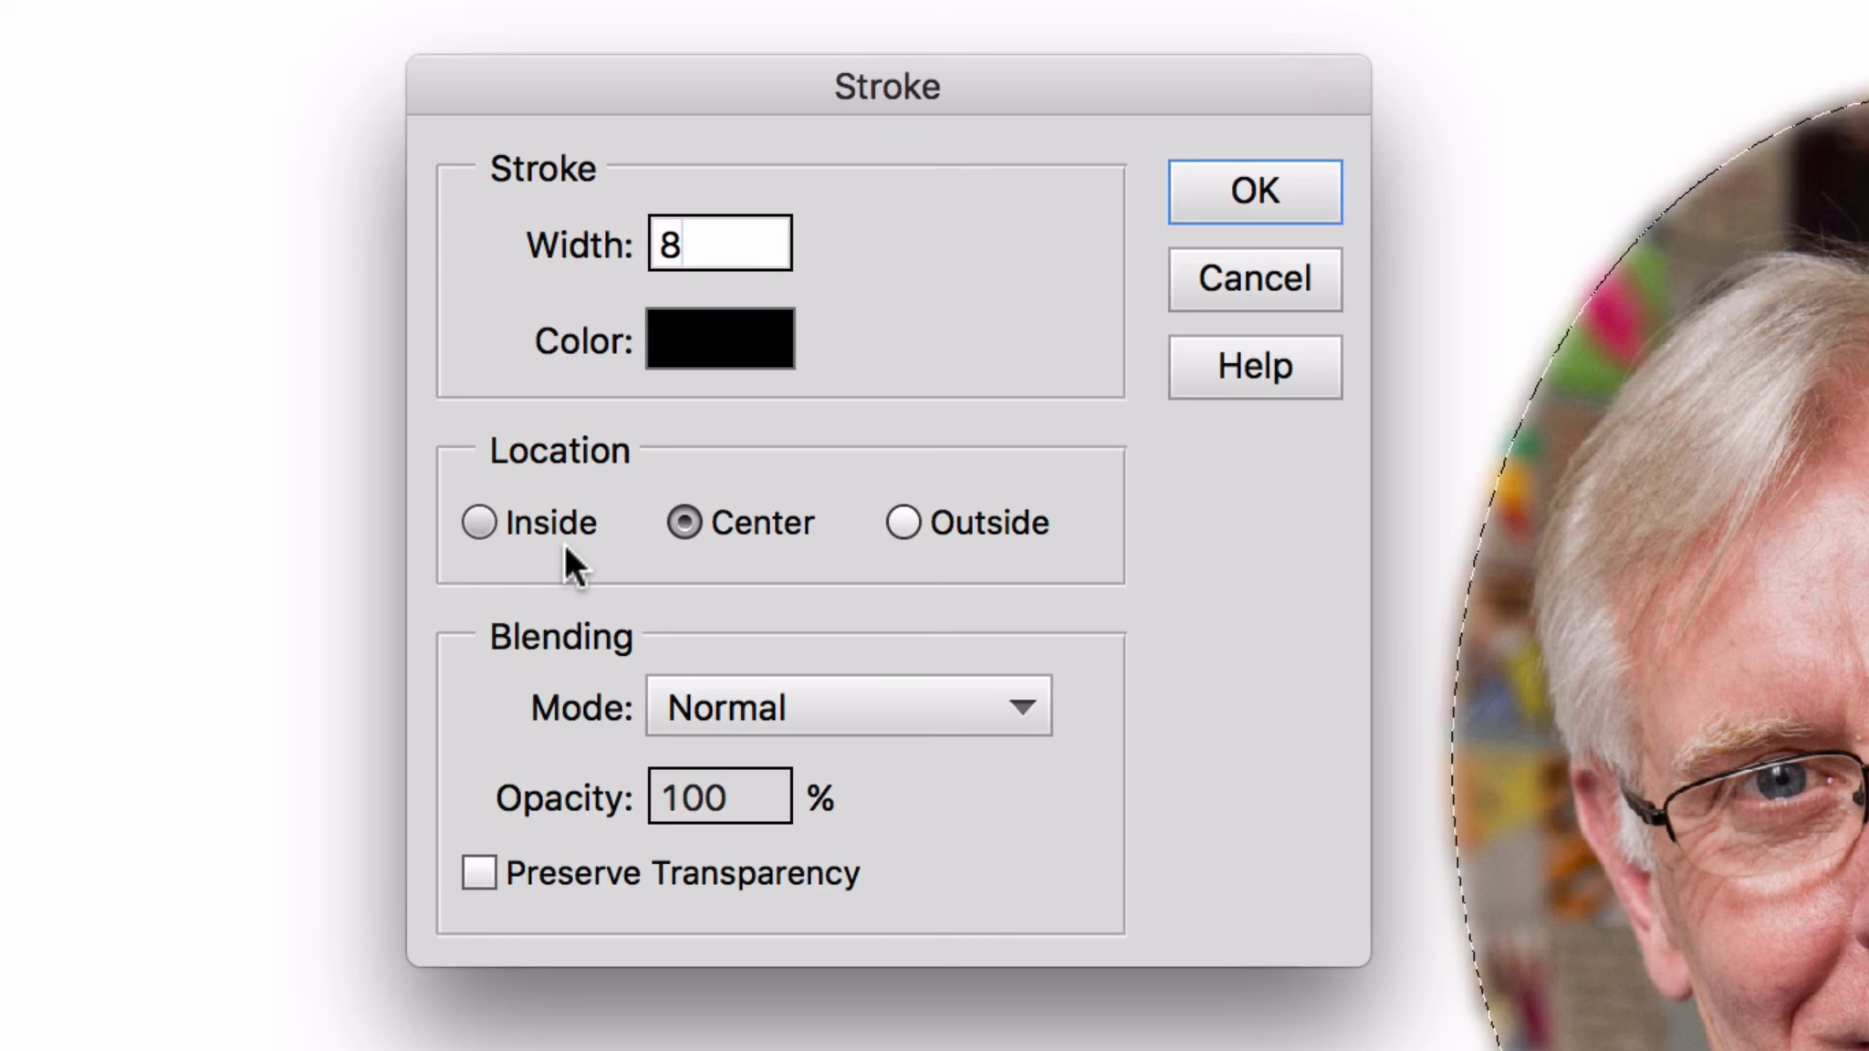
left_click(472, 516)
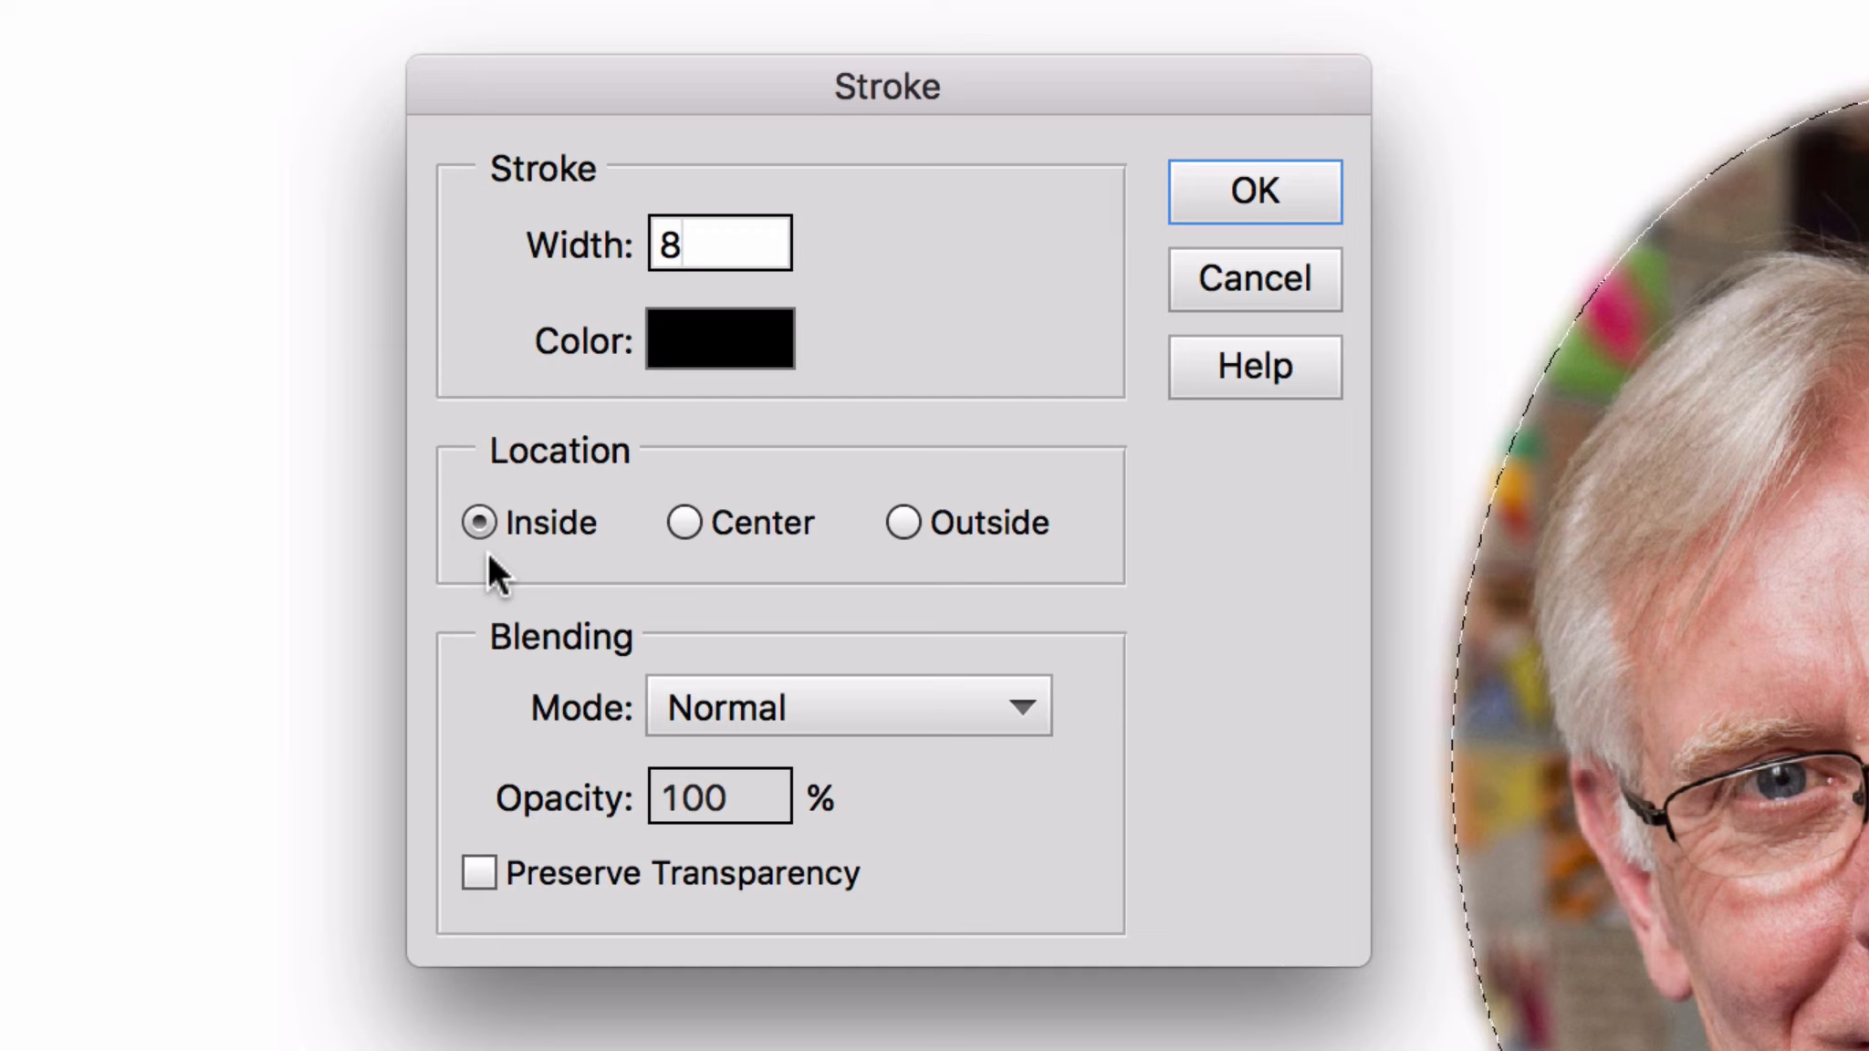
left_click(580, 570)
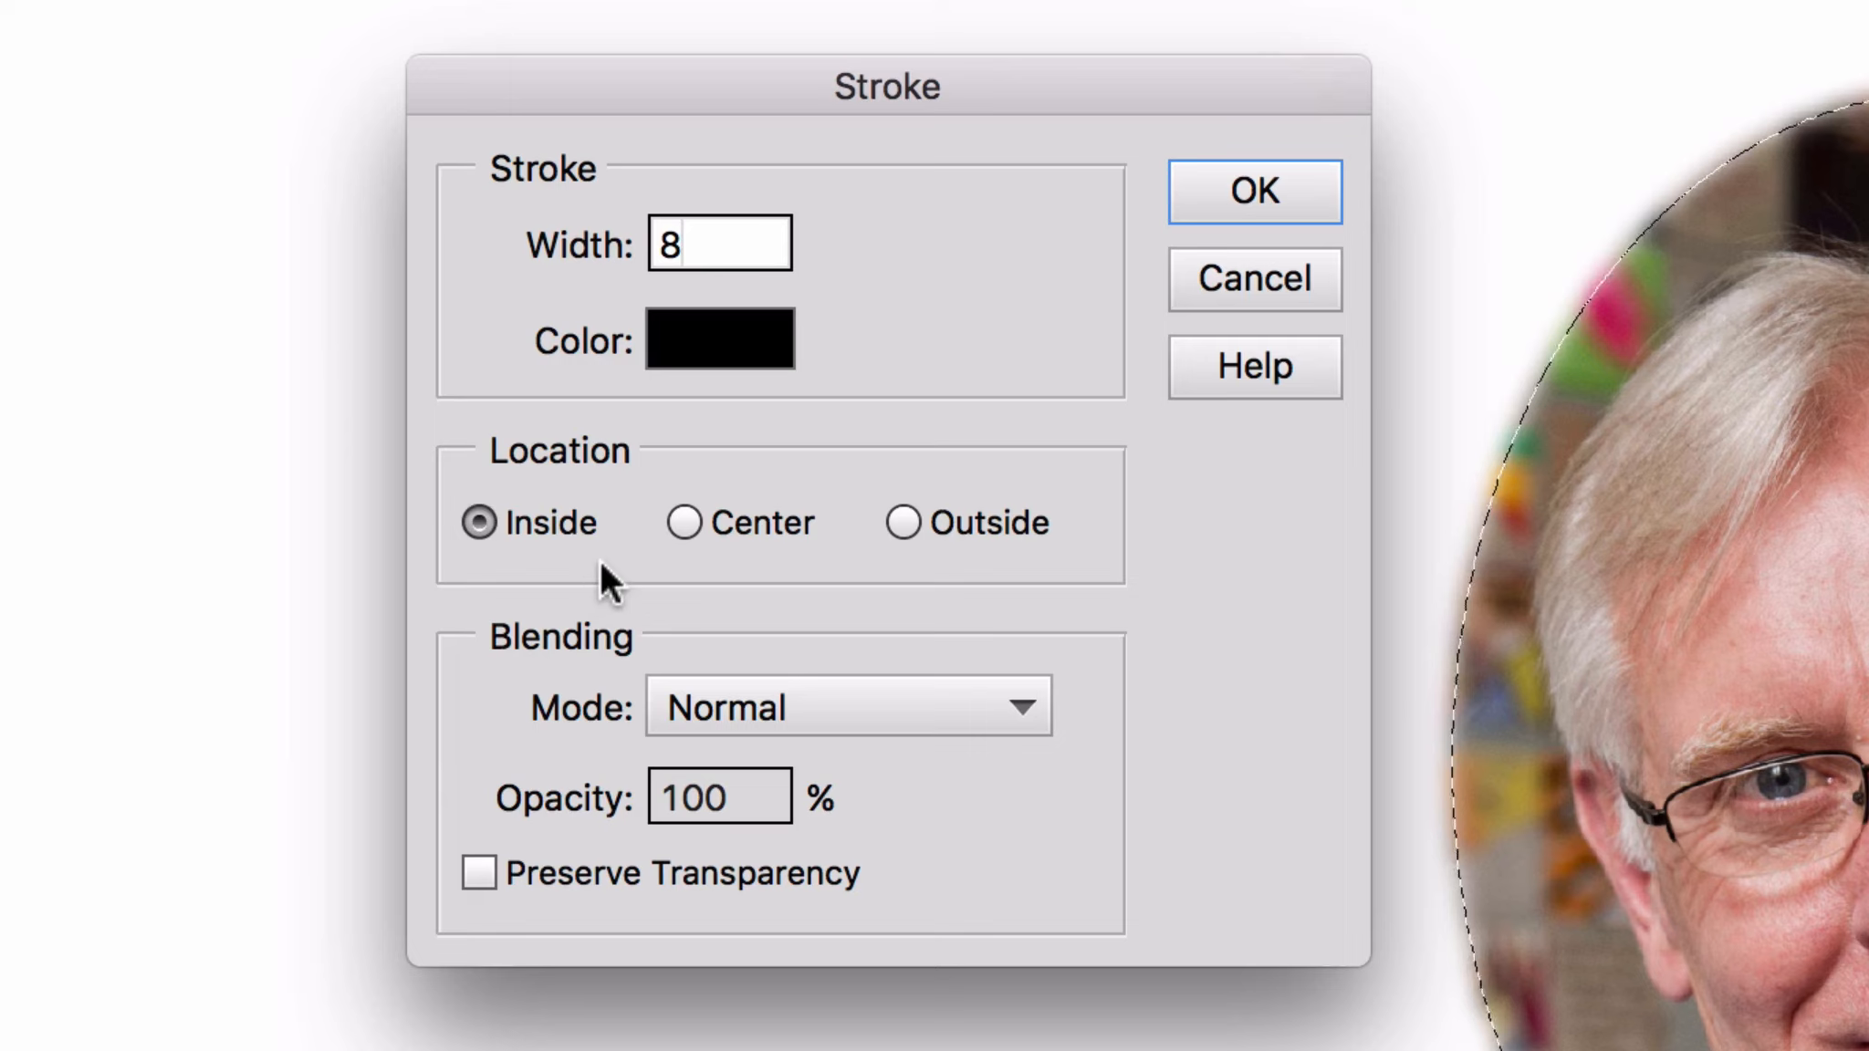
left_click(1303, 194)
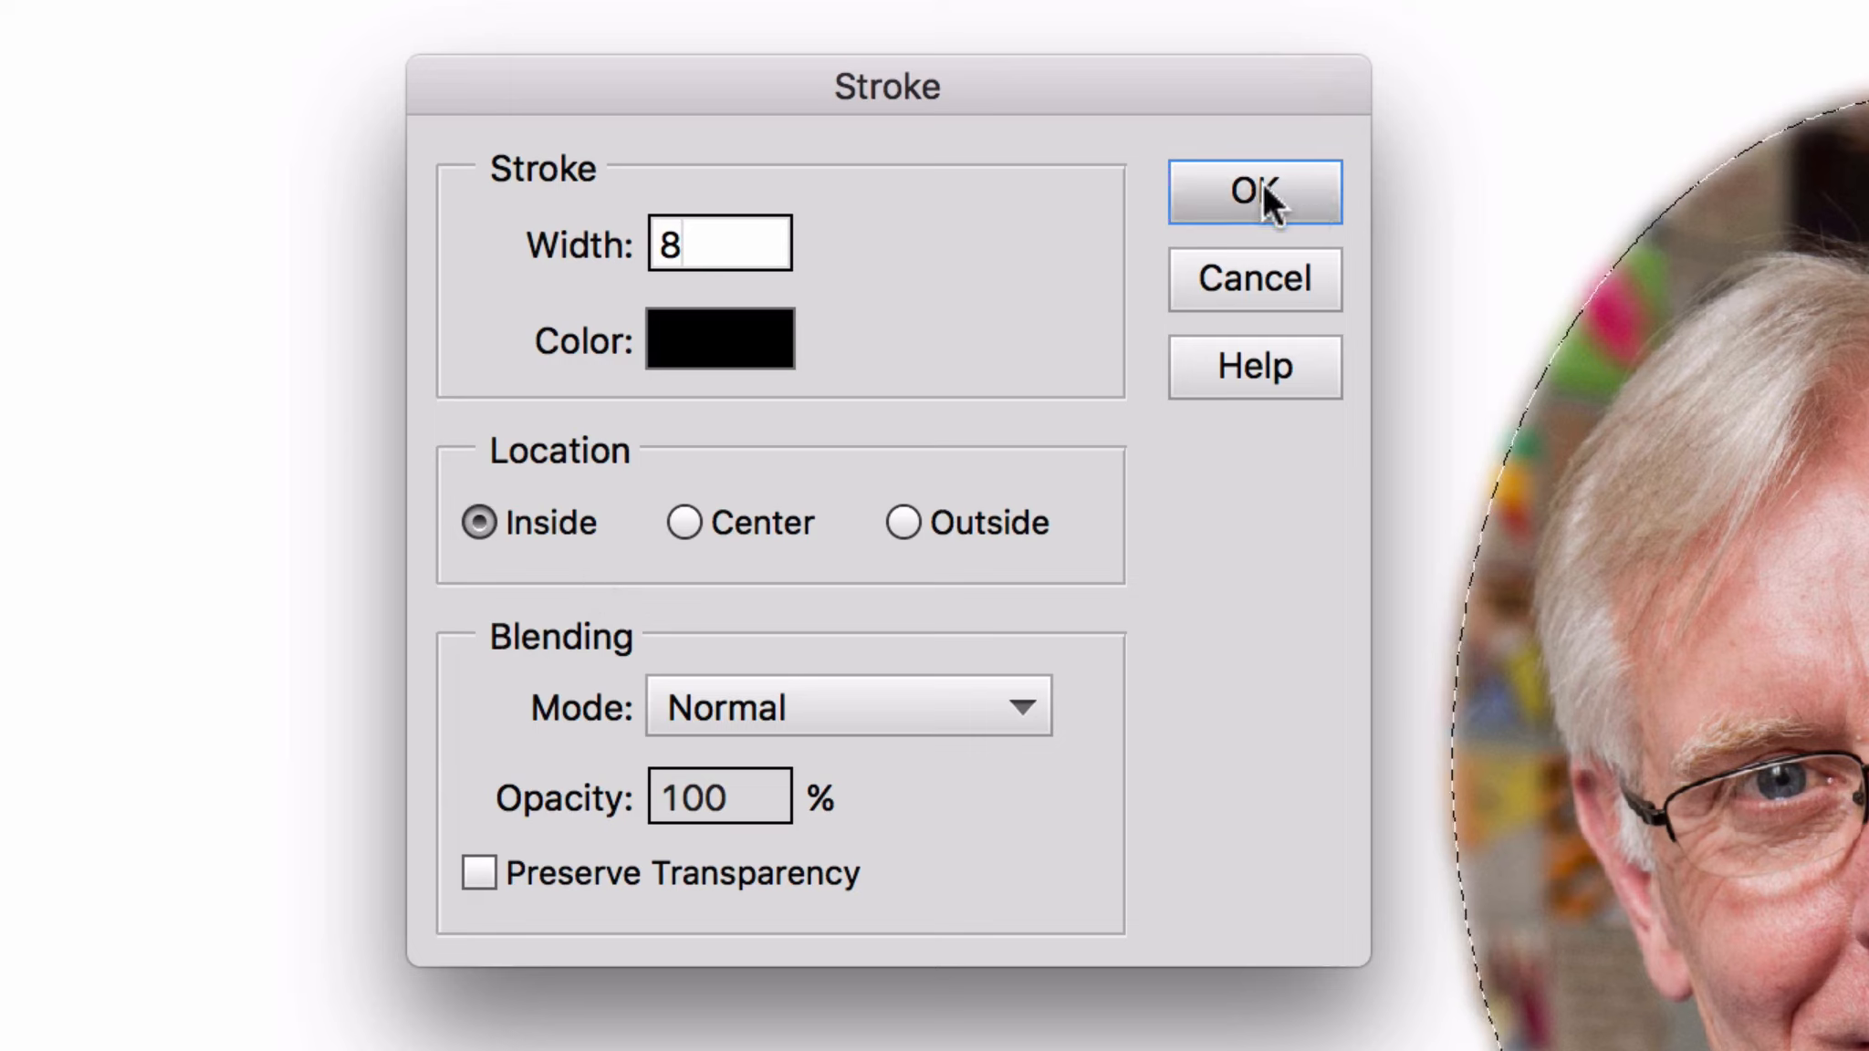
left_click(1264, 182)
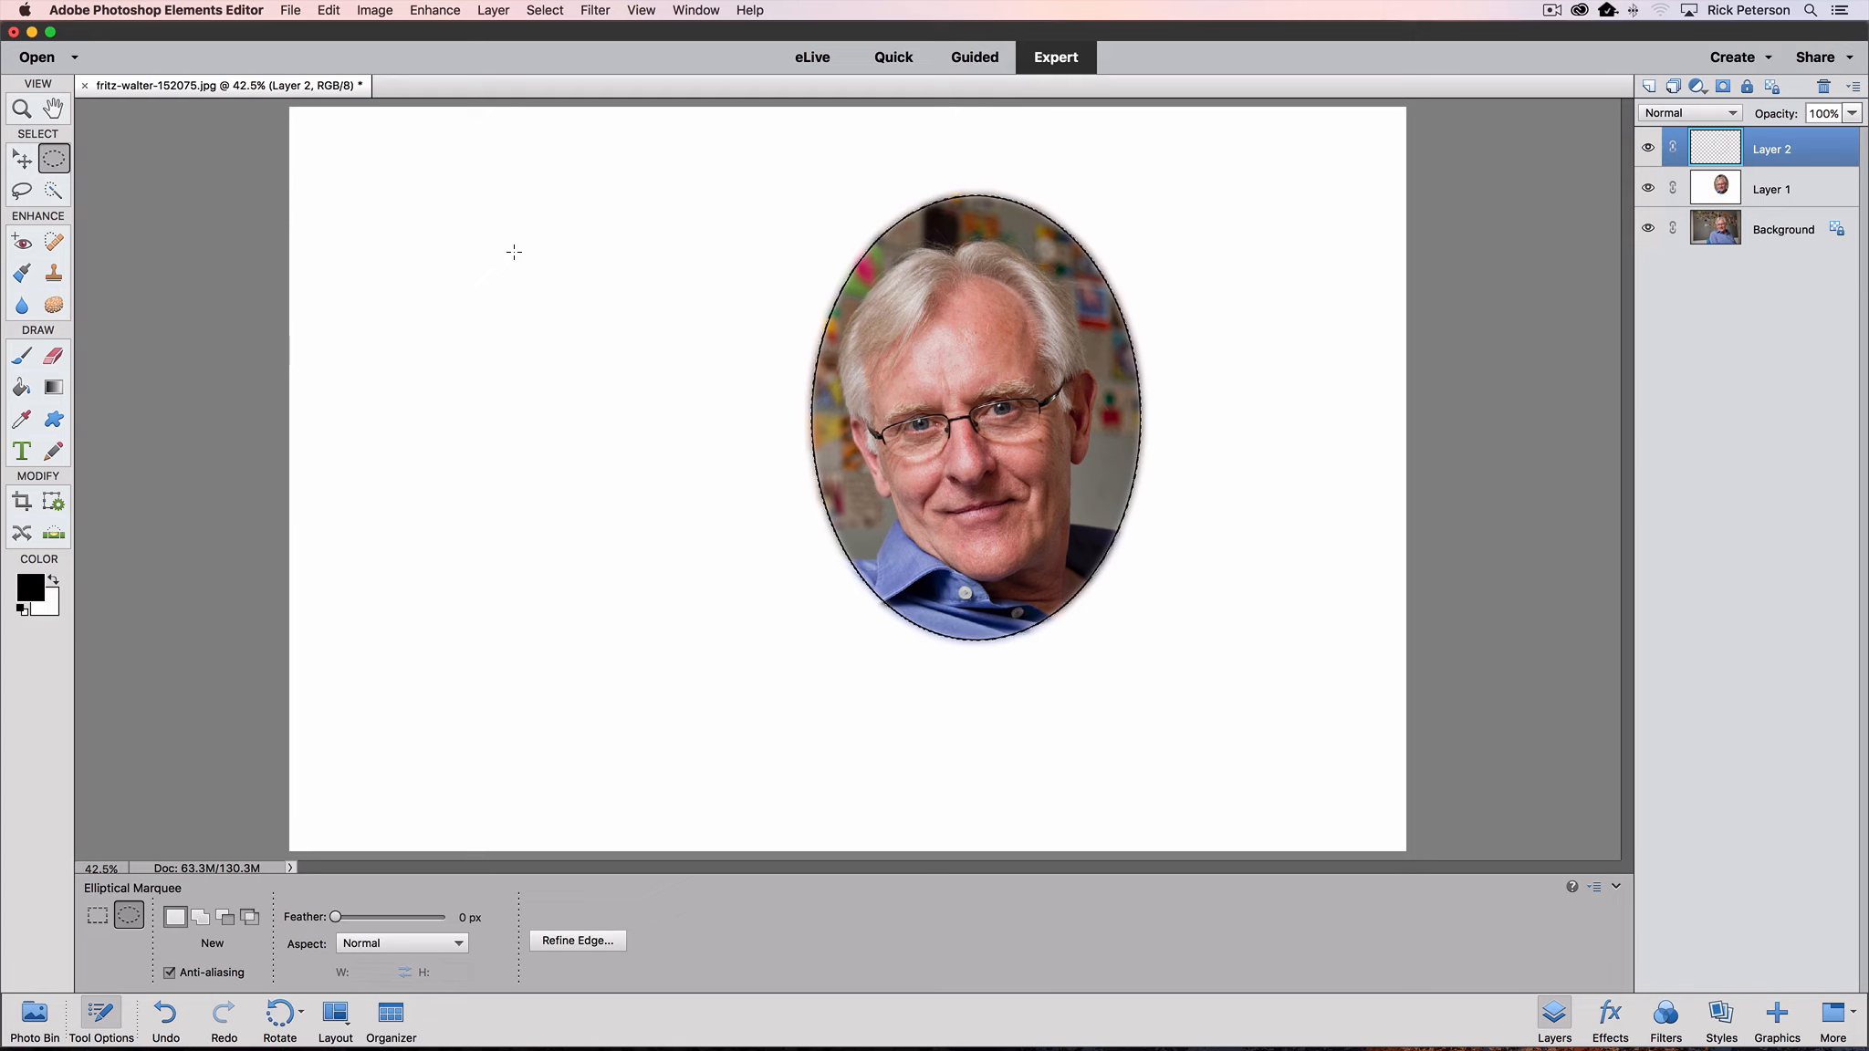
Step: Deselect the oval and inspect its black outline at a closer view of 50%
key("super")
key("super+d")
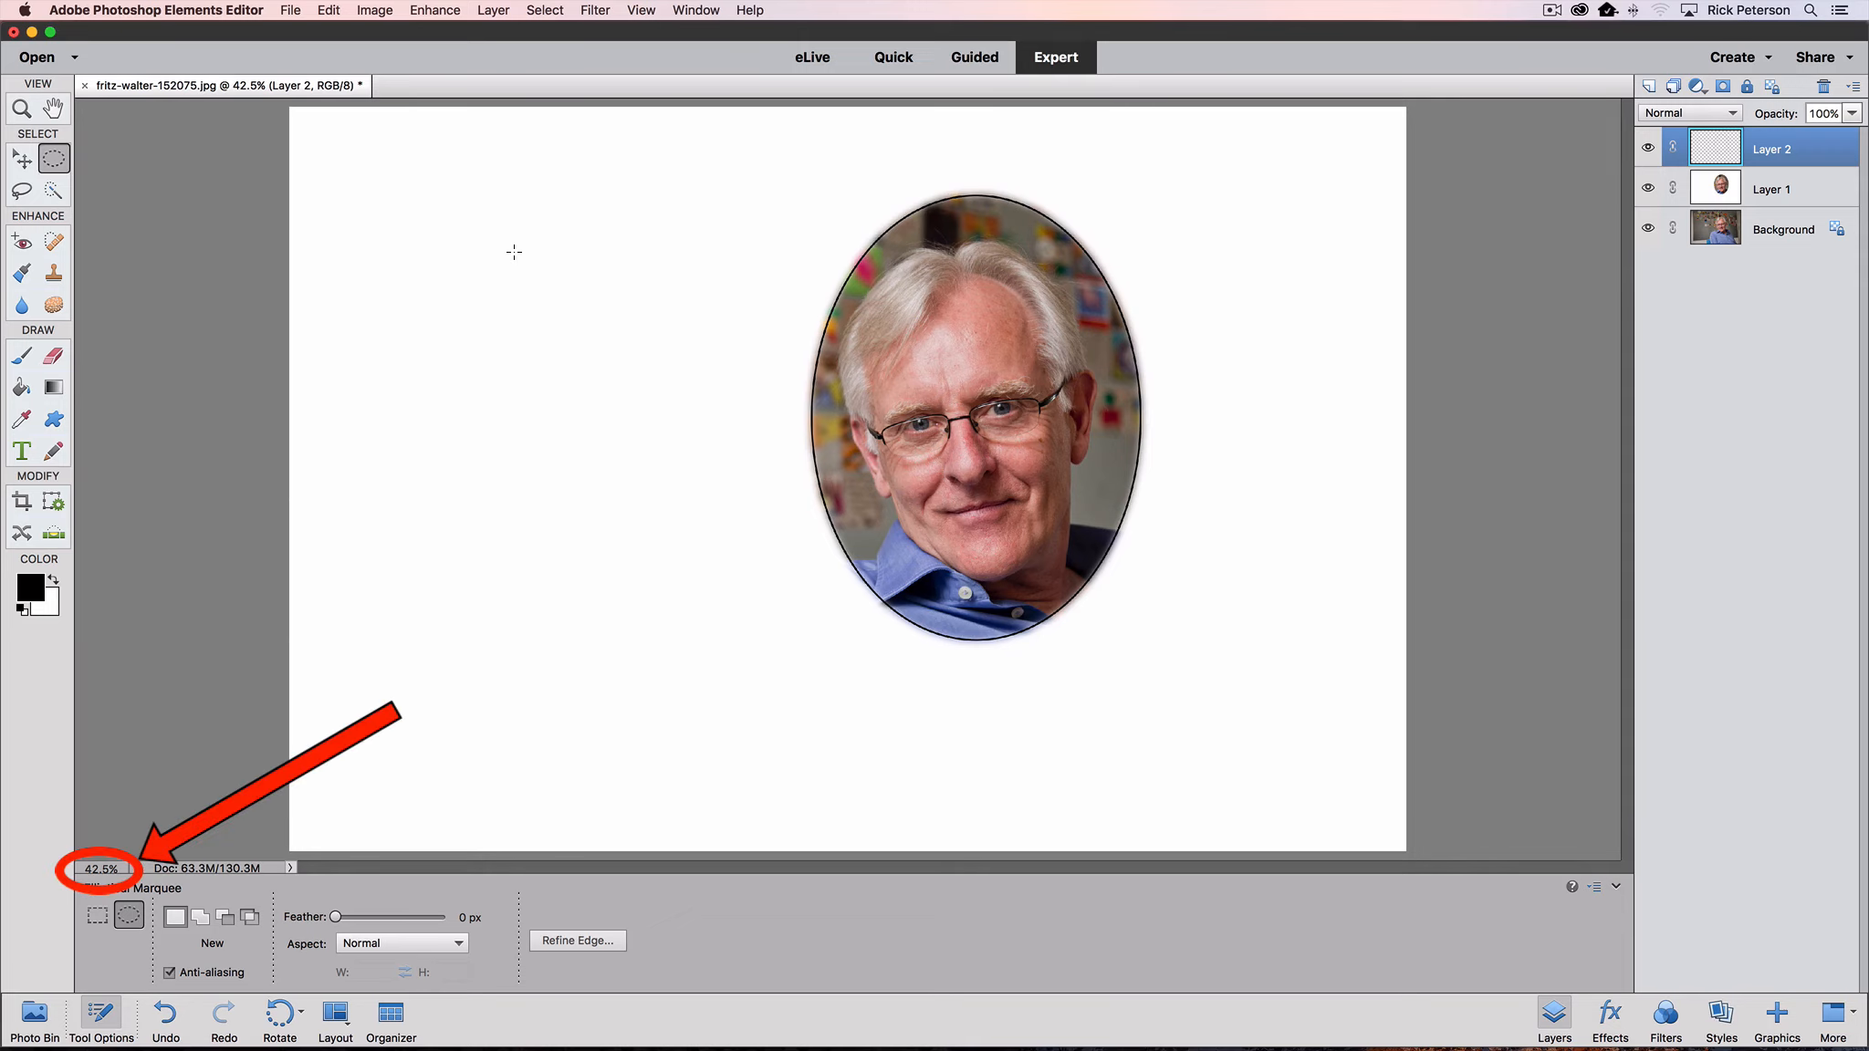
key("super")
key("super+equal")
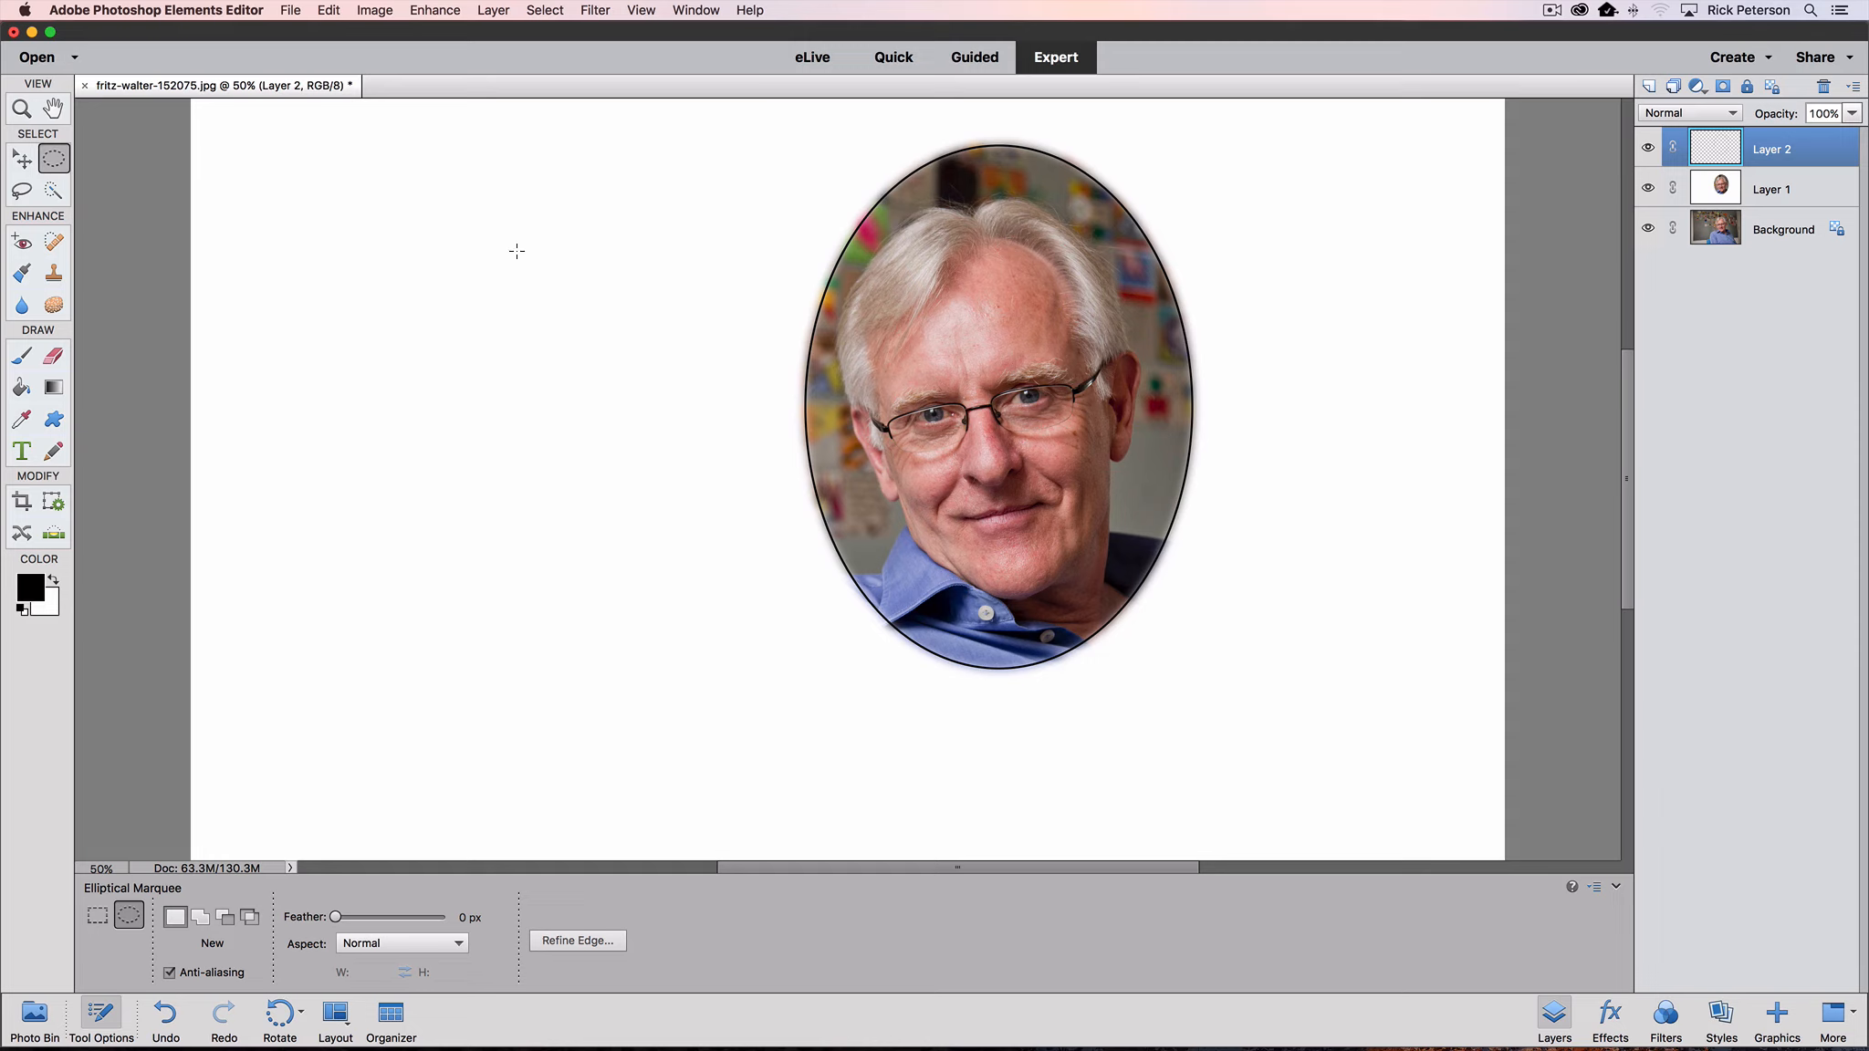
key("super")
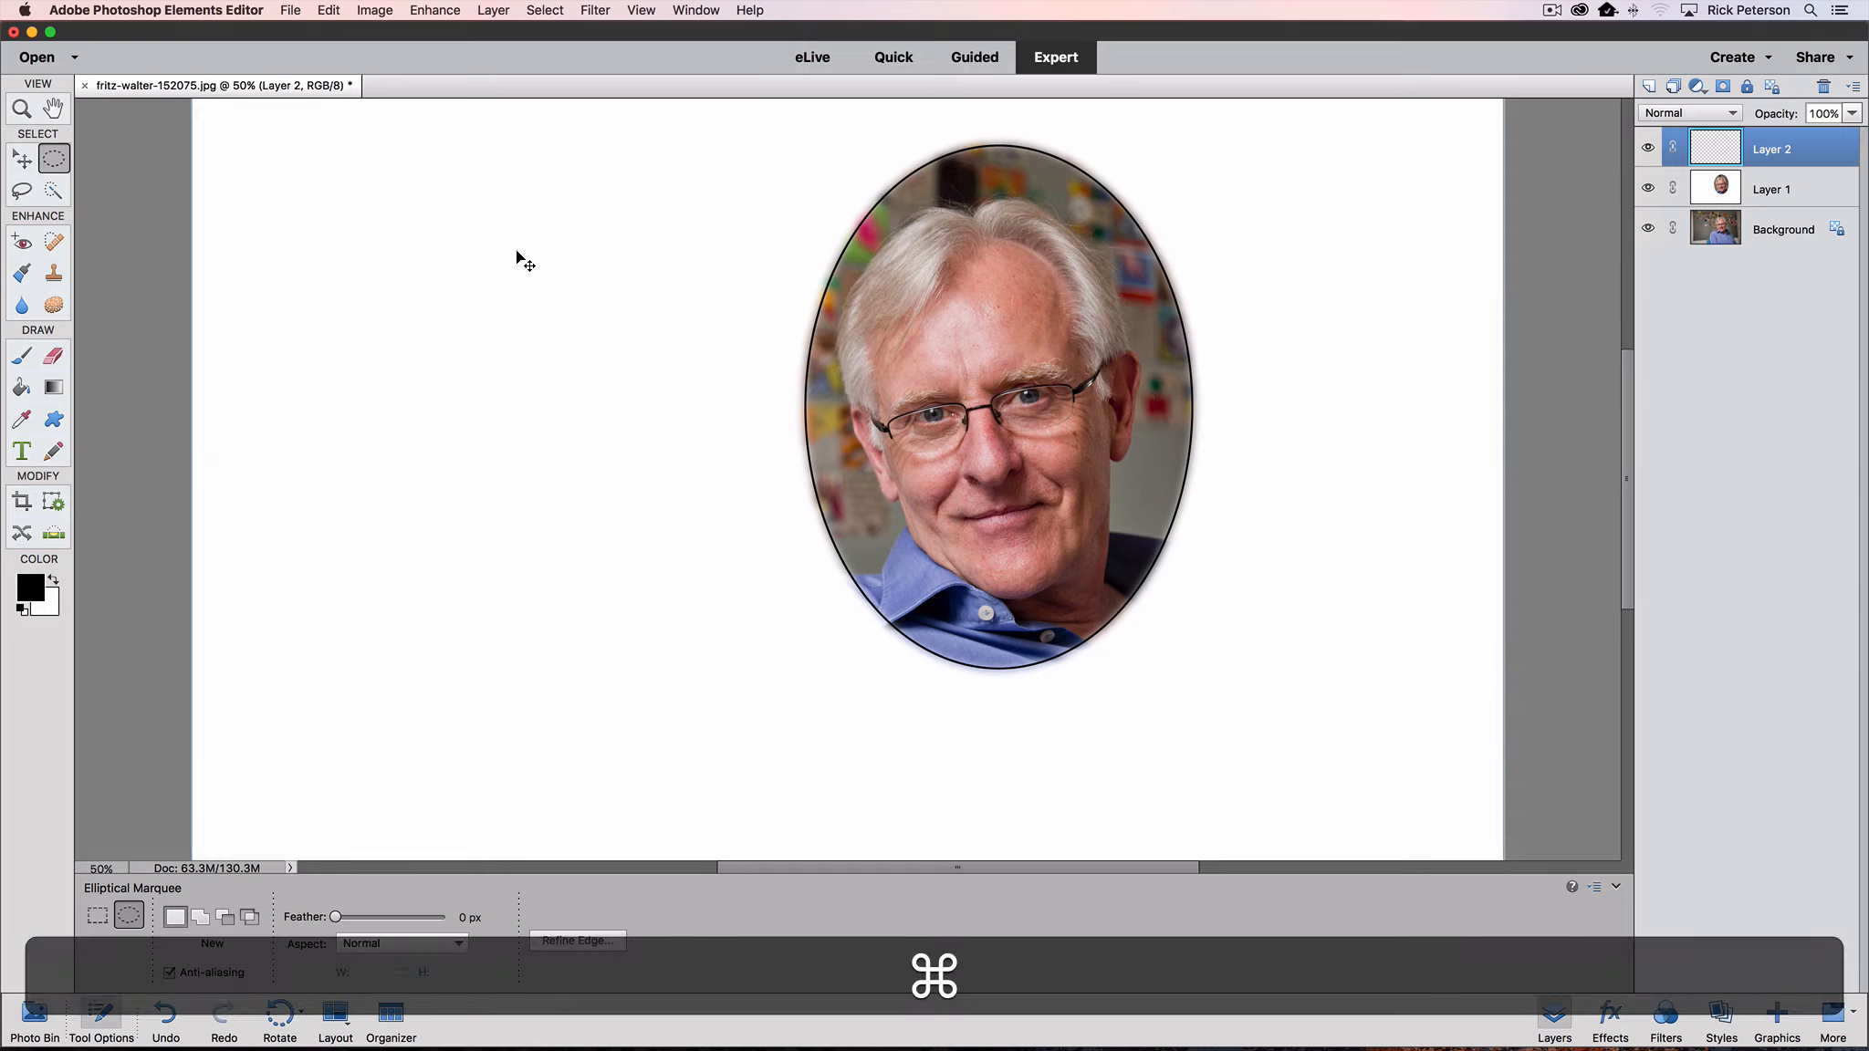